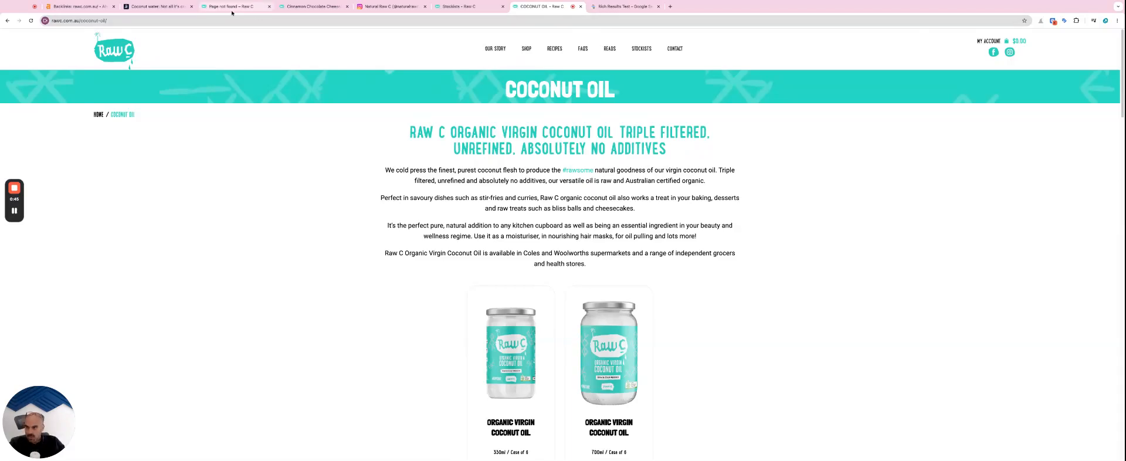
- Open the Raw C home page, keep the coconut oil page in a separate tab, and review the intro and product categories
{"action": "left_click", "coordinate": [115, 53]}
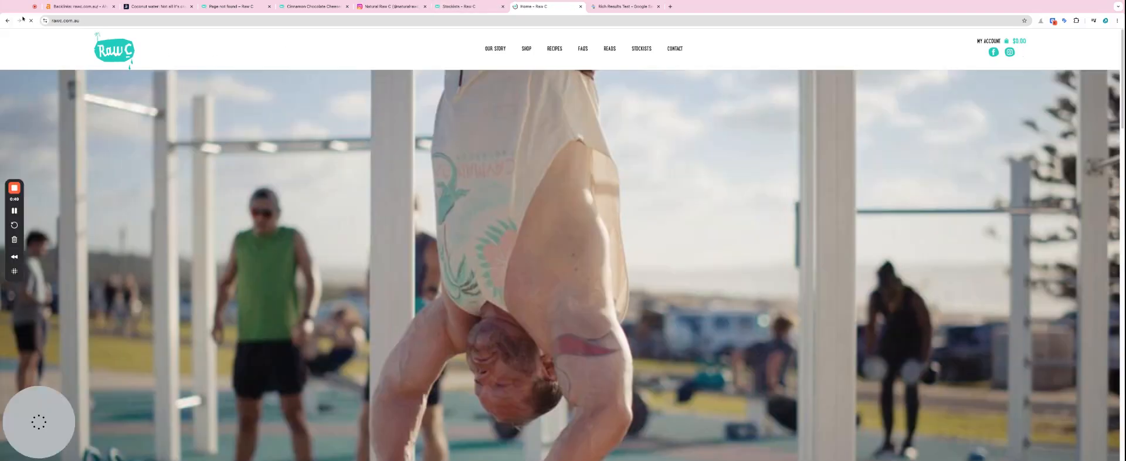
{"action": "left_click", "coordinate": [7, 21], "text": "super"}
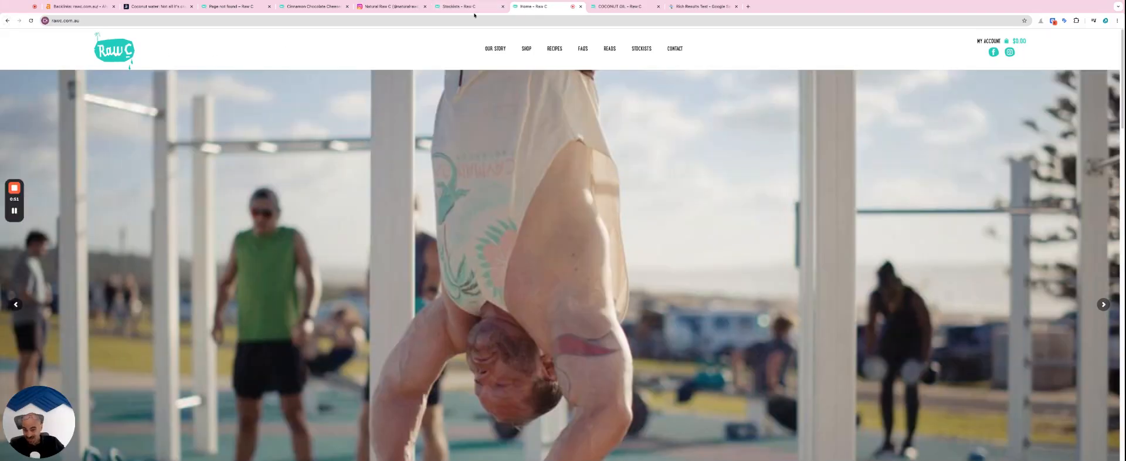
{"action": "scroll", "coordinate": [533, 186], "scroll_direction": "down", "scroll_amount": 20}
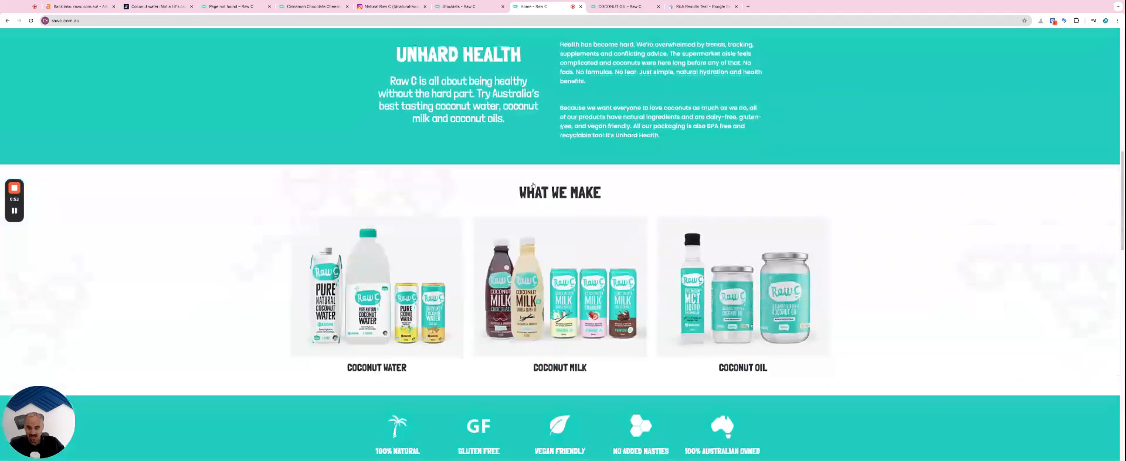
{"action": "scroll", "coordinate": [532, 185], "scroll_direction": "up", "scroll_amount": 15}
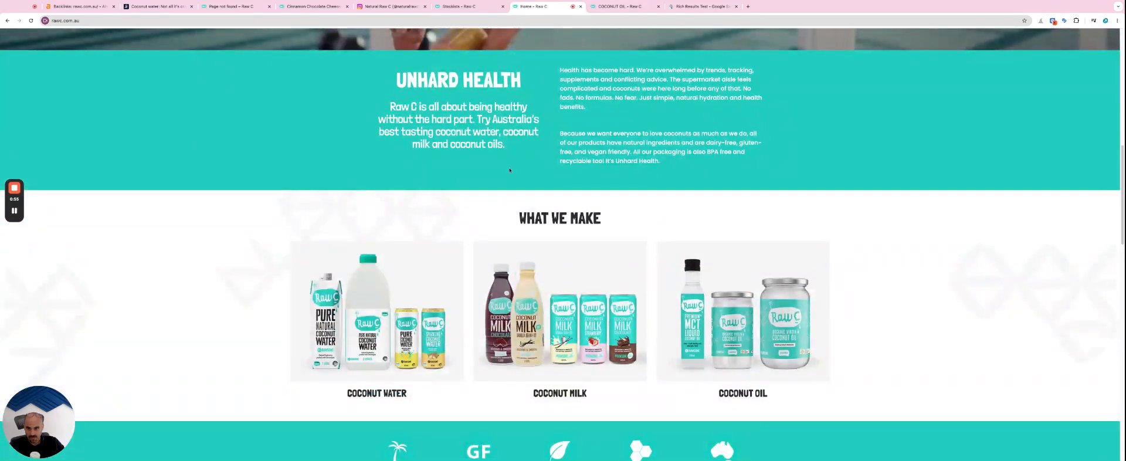
{"action": "scroll", "coordinate": [435, 149], "scroll_direction": "up", "scroll_amount": 10}
{"action": "scroll", "coordinate": [435, 148], "scroll_direction": "up", "scroll_amount": 3}
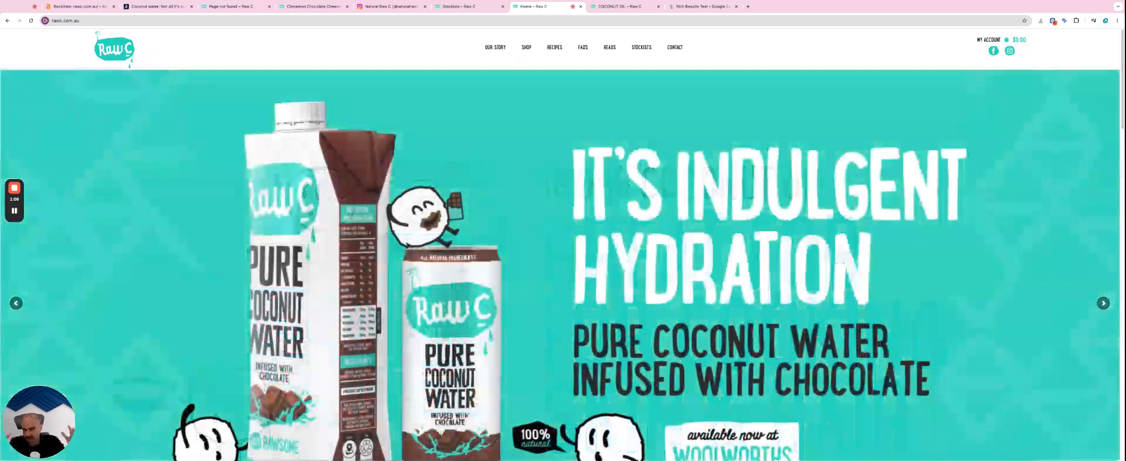
- Examine the home page's reads, recipe of the month, subscribe form and latest recipes sections
{"action": "scroll", "coordinate": [499, 246], "scroll_direction": "down", "scroll_amount": 3}
{"action": "scroll", "coordinate": [499, 246], "scroll_direction": "down", "scroll_amount": 10}
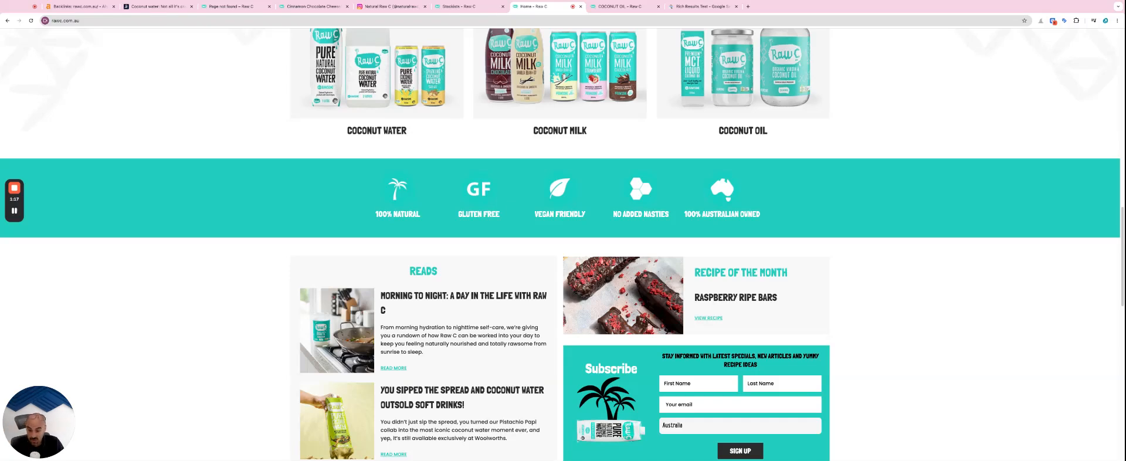
{"action": "scroll", "coordinate": [553, 384], "scroll_direction": "down", "scroll_amount": 10}
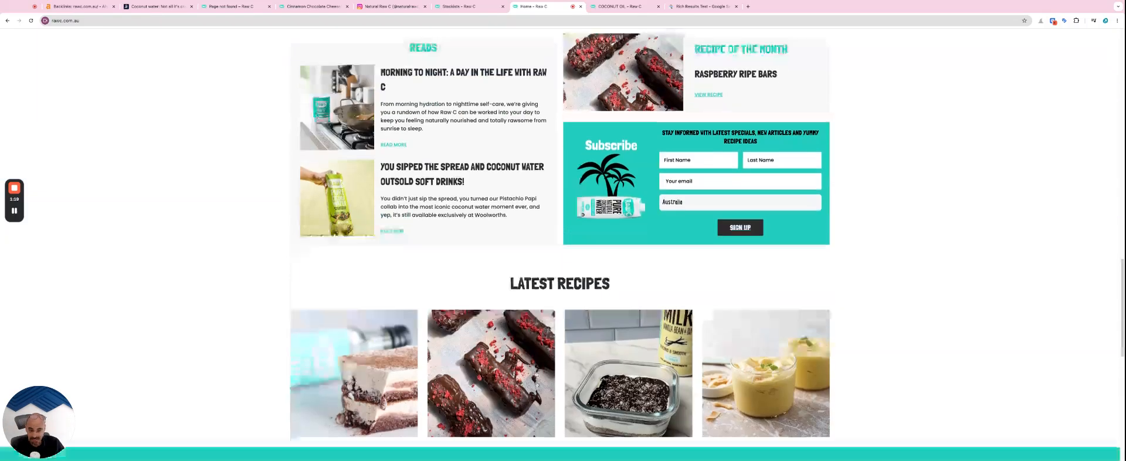
{"action": "scroll", "coordinate": [553, 383], "scroll_direction": "up", "scroll_amount": 15}
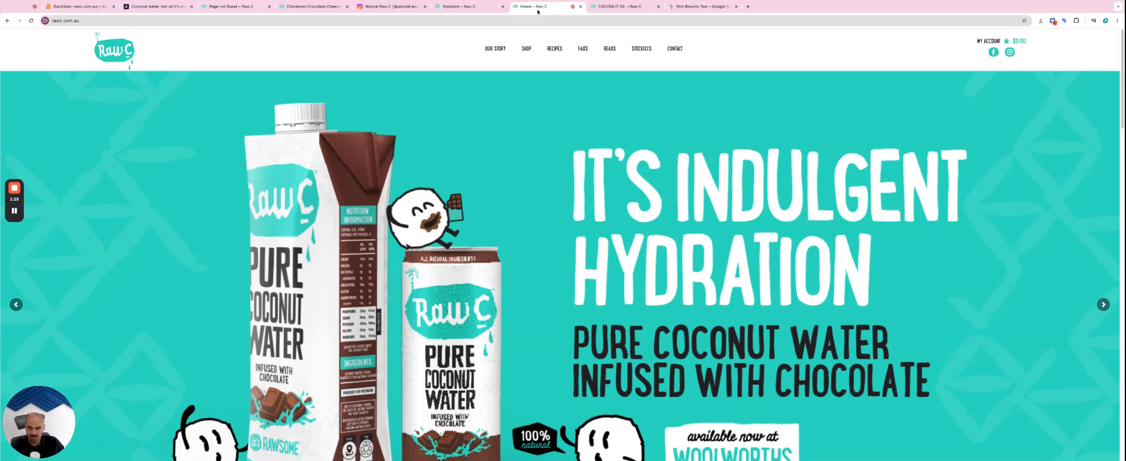
{"action": "left_click", "coordinate": [134, 23]}
{"action": "type", "text": "site"}
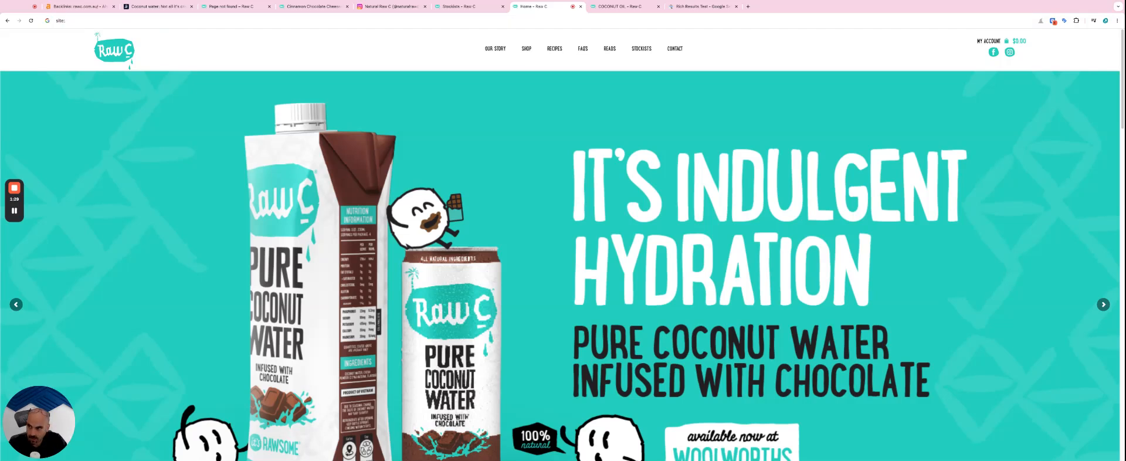
{"action": "type", "text": ":"}
{"action": "type", "text": "https://rawc.com.au/"}
{"action": "key", "text": "Return"}
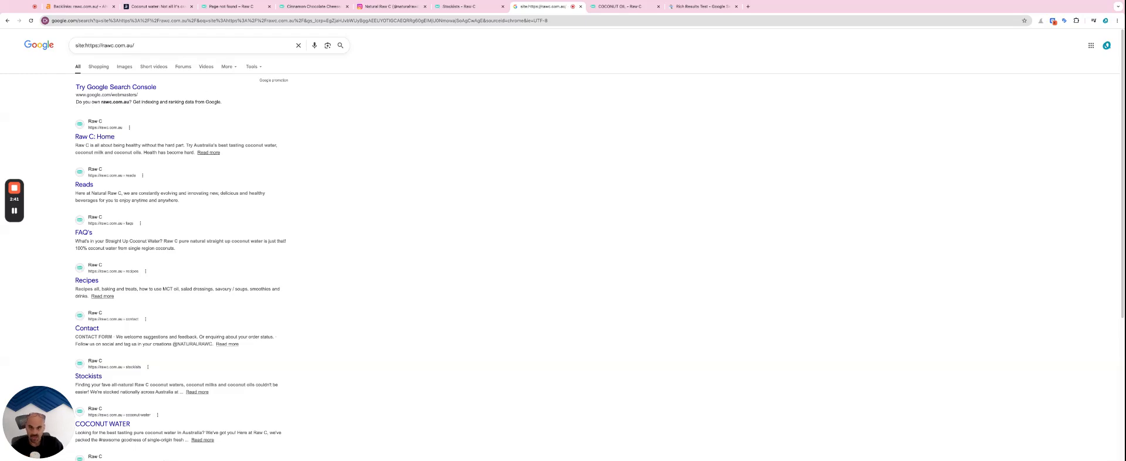
- Go back to the Coconut Oil page and highlight its main heading
{"action": "left_click", "coordinate": [7, 20]}
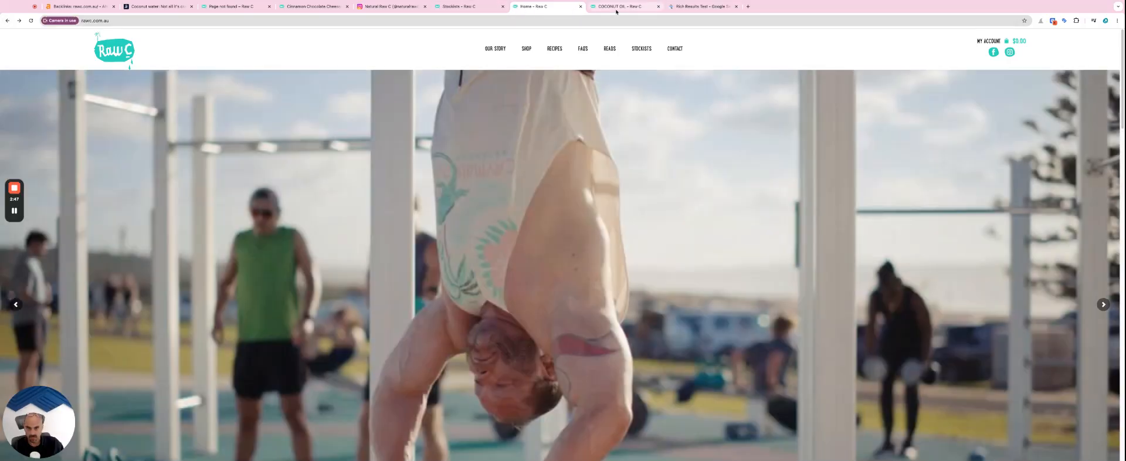
{"action": "left_click", "coordinate": [7, 21]}
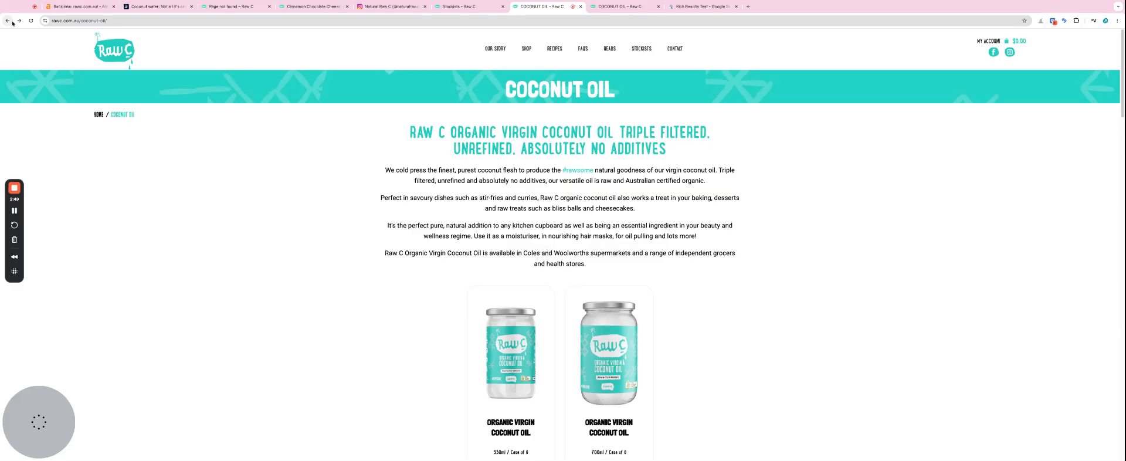
{"action": "left_click_drag", "start_coordinate": [549, 92], "coordinate": [625, 97]}
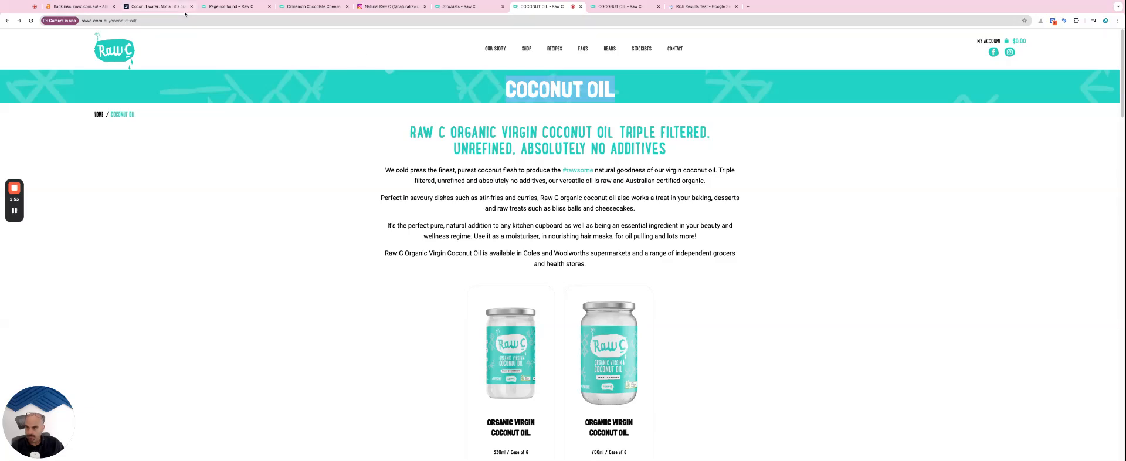
- Review the Sydney Morning Herald coconut water article and follow its Raw C link to test the backlink
{"action": "left_click", "coordinate": [154, 7]}
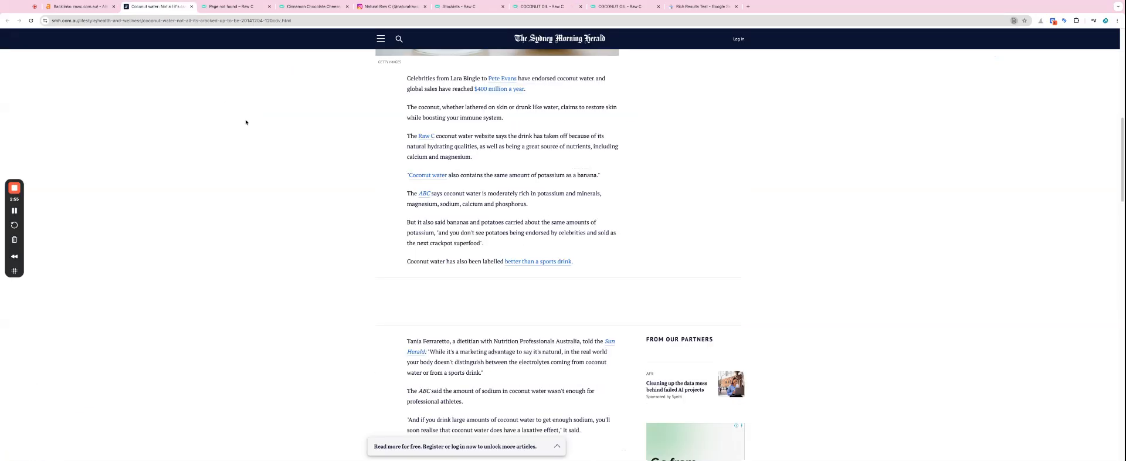
{"action": "scroll", "coordinate": [246, 120], "scroll_direction": "up", "scroll_amount": 10}
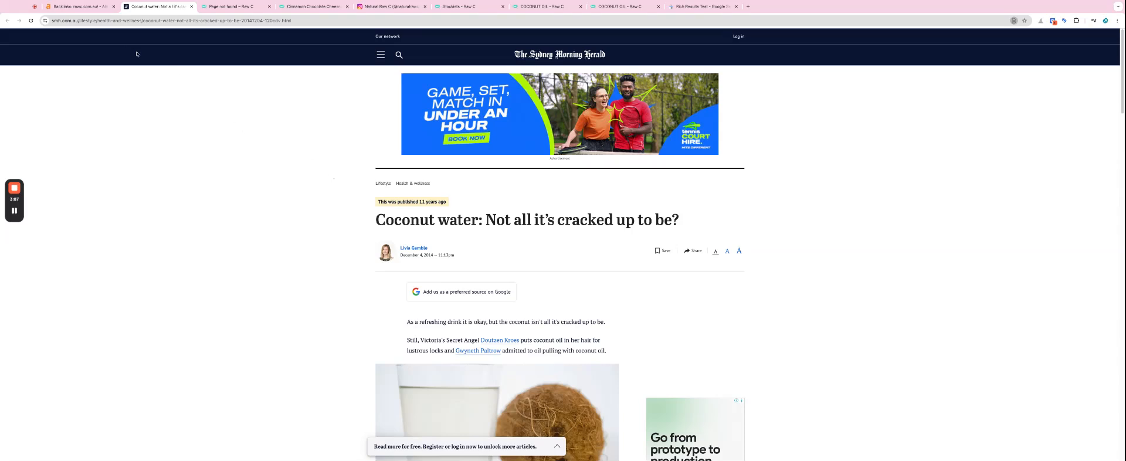
{"action": "scroll", "coordinate": [350, 169], "scroll_direction": "down", "scroll_amount": 5}
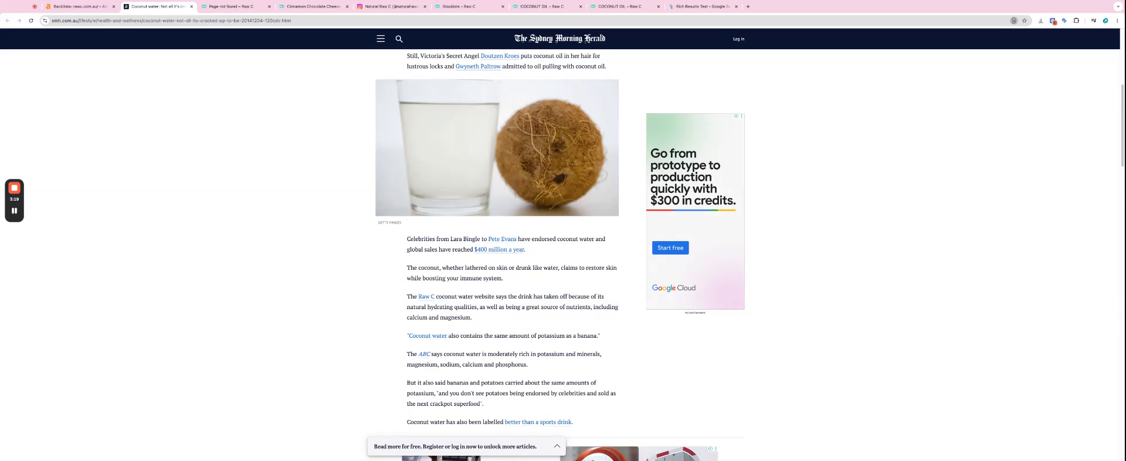
{"action": "left_click", "coordinate": [426, 297]}
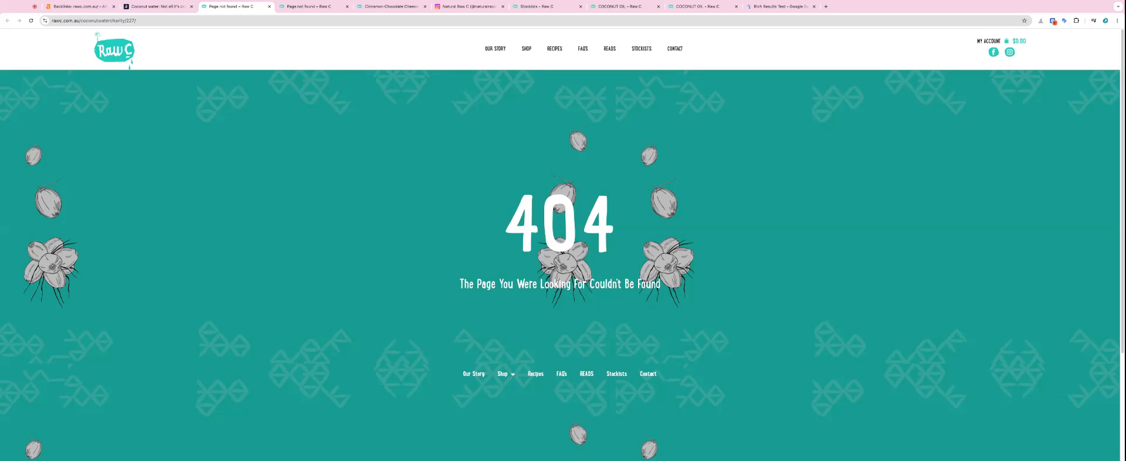
- Close the newspaper article and both page-not-found tabs
{"action": "left_click", "coordinate": [195, 7]}
{"action": "left_click", "coordinate": [191, 6]}
{"action": "left_click", "coordinate": [191, 7]}
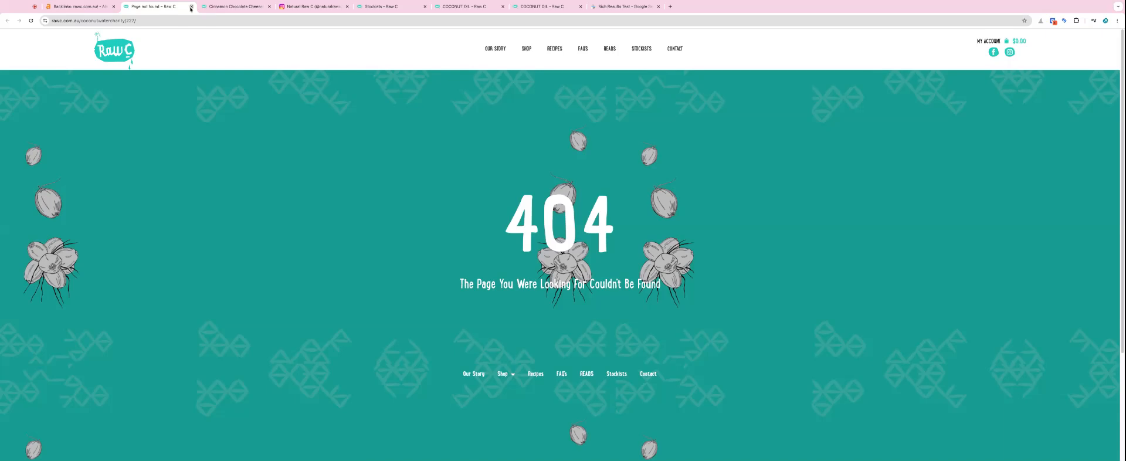
{"action": "left_click", "coordinate": [191, 7]}
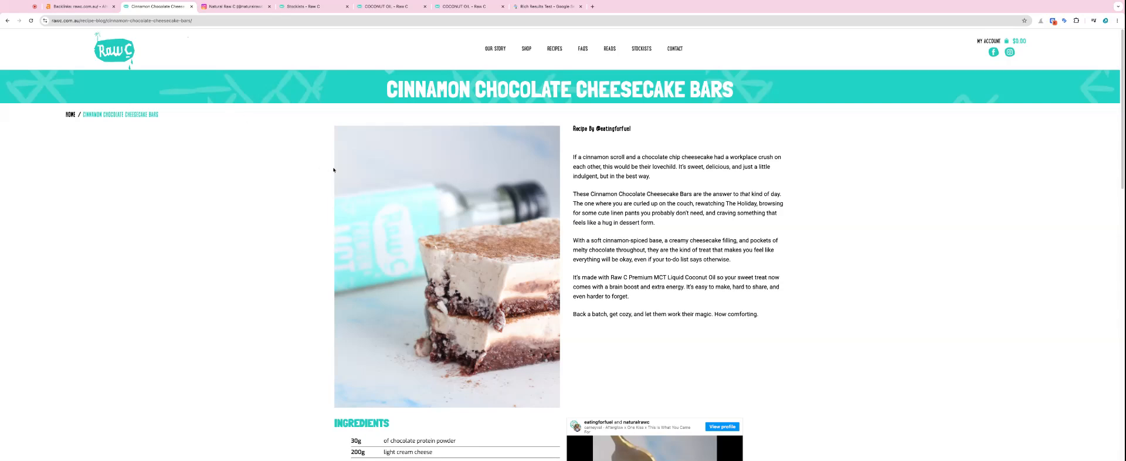
- Highlight the breadcrumb trail on the Cinnamon Chocolate Cheesecake Bars recipe page, and clear the selection
{"action": "scroll", "coordinate": [287, 225], "scroll_direction": "down", "scroll_amount": 1}
{"action": "left_click_drag", "start_coordinate": [49, 114], "coordinate": [202, 126]}
{"action": "left_click", "coordinate": [201, 144]}
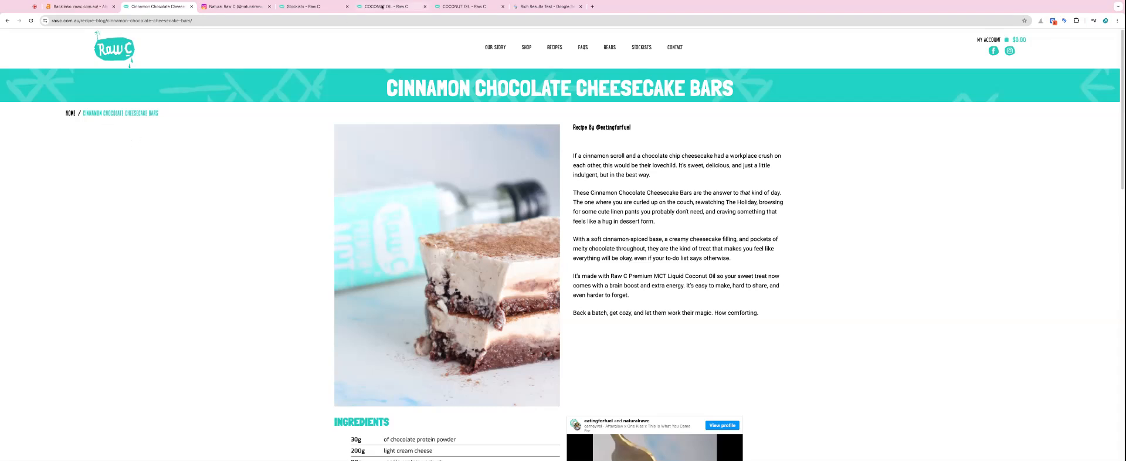
- View the recipe page's Rich Results Test, and search Google for "recipe schema" in the same tab
{"action": "left_click", "coordinate": [540, 6]}
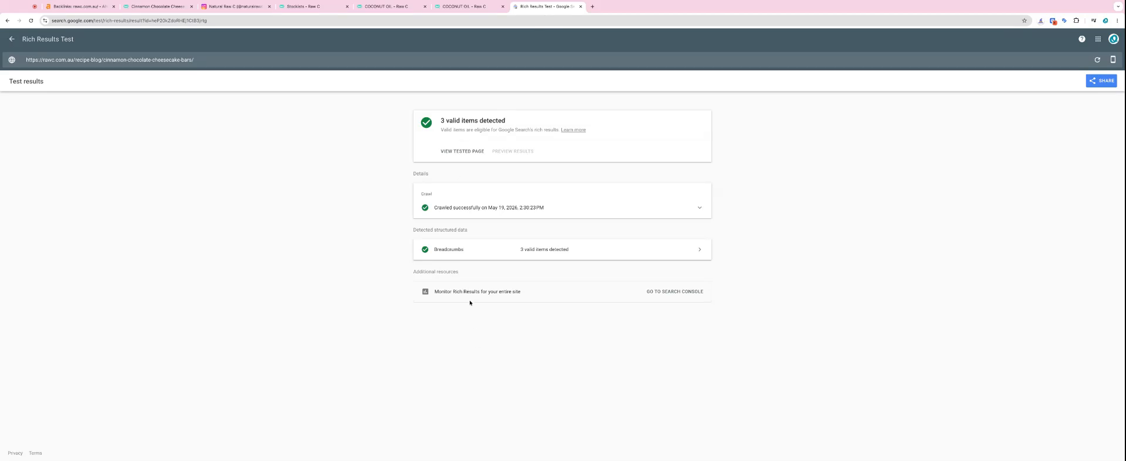
{"action": "left_click", "coordinate": [262, 23]}
{"action": "type", "text": "rec"}
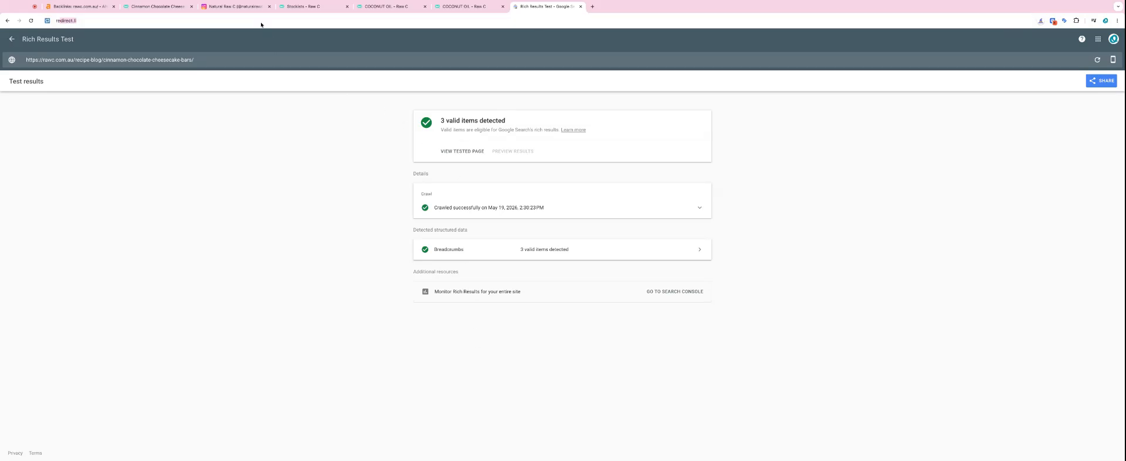
{"action": "type", "text": "ipe schema"}
{"action": "key", "text": "Return"}
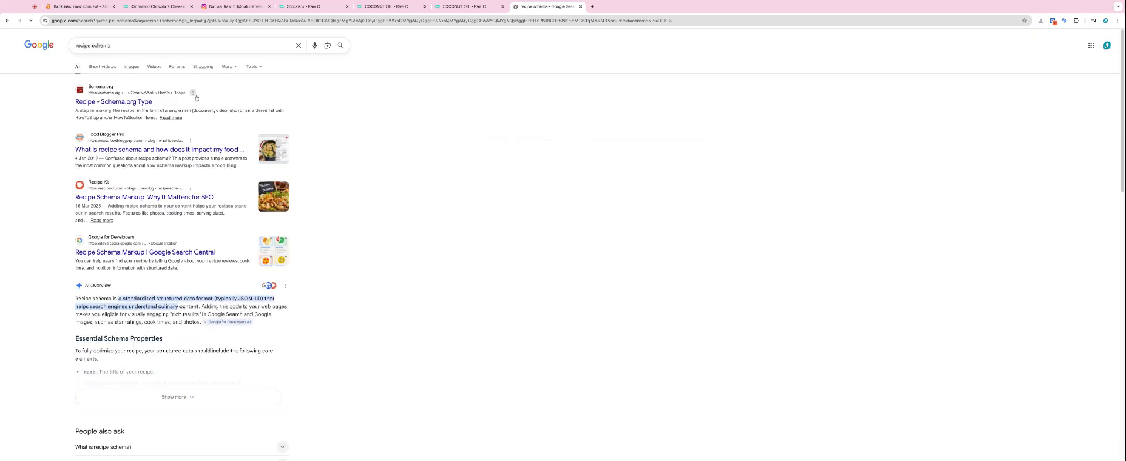
- Scan the search results and open the Recipe Kit article "Recipe Schema Markup: Why It Matters for SEO"
{"action": "scroll", "coordinate": [193, 183], "scroll_direction": "down", "scroll_amount": 4}
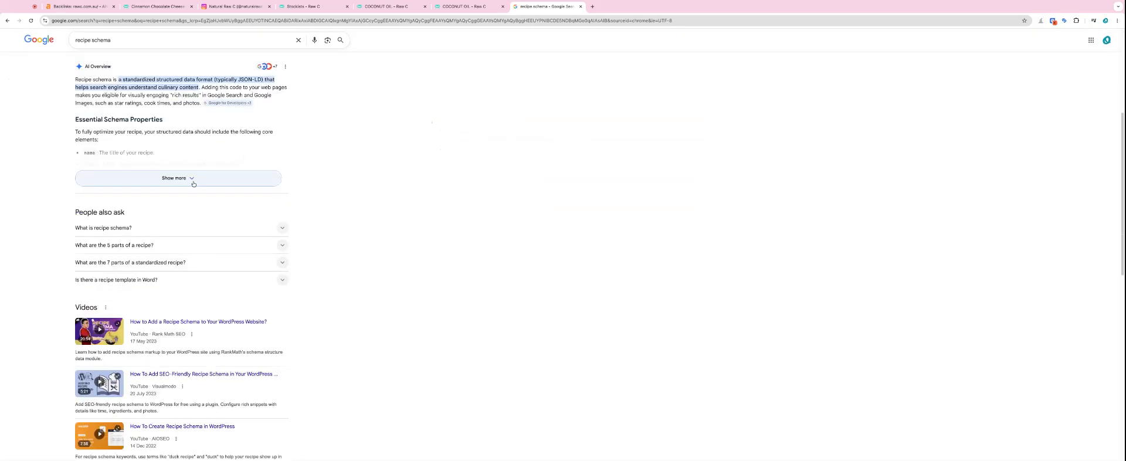
{"action": "scroll", "coordinate": [202, 178], "scroll_direction": "up", "scroll_amount": 4}
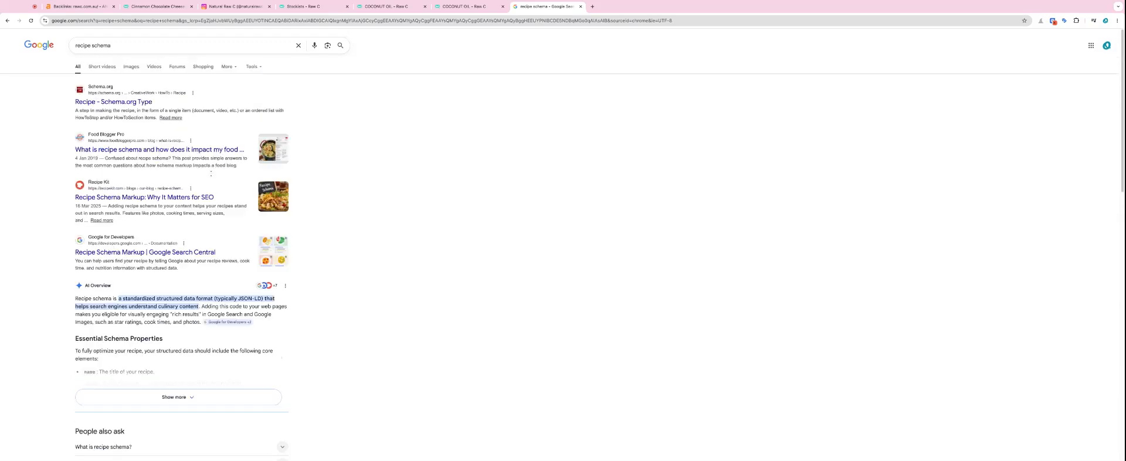
{"action": "left_click", "coordinate": [207, 197]}
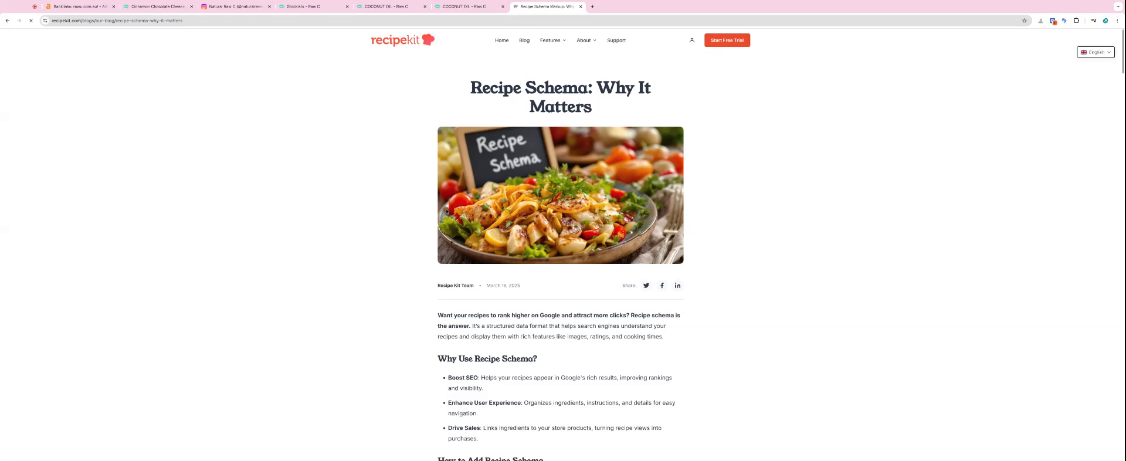
- Look through the Recipe Kit article for examples of how recipe schema is used and set up
{"action": "scroll", "coordinate": [446, 212], "scroll_direction": "down", "scroll_amount": 15}
{"action": "scroll", "coordinate": [445, 213], "scroll_direction": "down", "scroll_amount": 7}
{"action": "scroll", "coordinate": [446, 213], "scroll_direction": "down", "scroll_amount": 5}
{"action": "scroll", "coordinate": [444, 209], "scroll_direction": "up", "scroll_amount": 5}
{"action": "scroll", "coordinate": [445, 209], "scroll_direction": "down", "scroll_amount": 5}
{"action": "scroll", "coordinate": [444, 212], "scroll_direction": "up", "scroll_amount": 5}
{"action": "scroll", "coordinate": [445, 212], "scroll_direction": "down", "scroll_amount": 15}
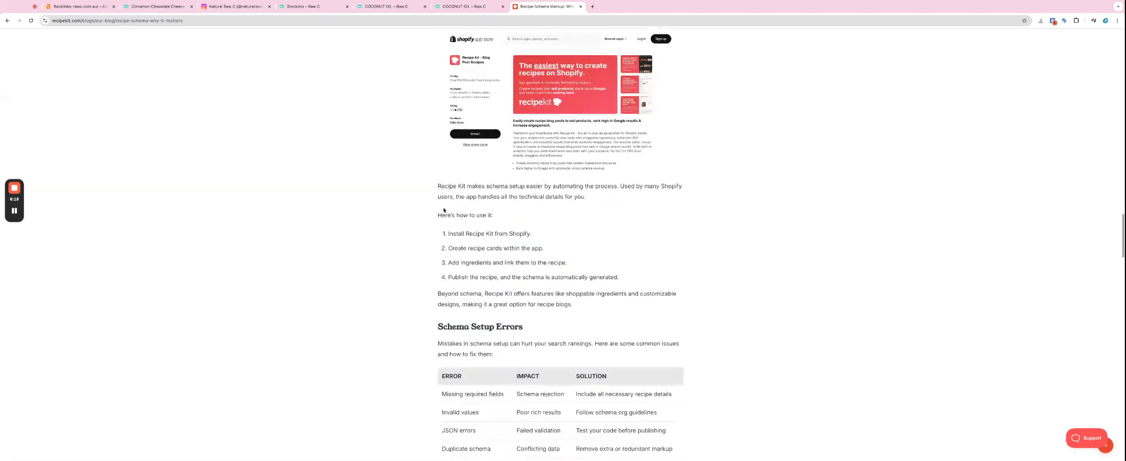
{"action": "scroll", "coordinate": [445, 214], "scroll_direction": "down", "scroll_amount": 20}
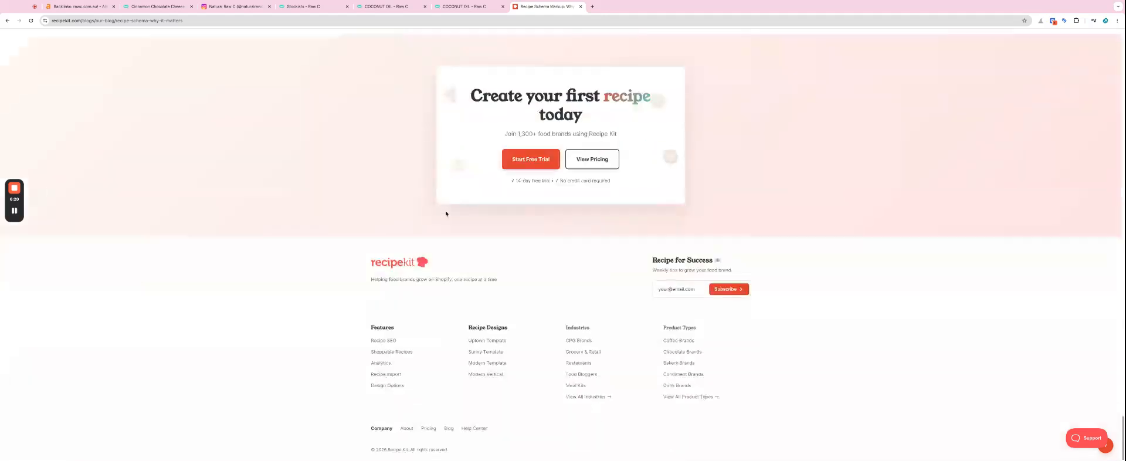
{"action": "scroll", "coordinate": [445, 213], "scroll_direction": "up", "scroll_amount": 6}
{"action": "scroll", "coordinate": [446, 214], "scroll_direction": "up", "scroll_amount": 20}
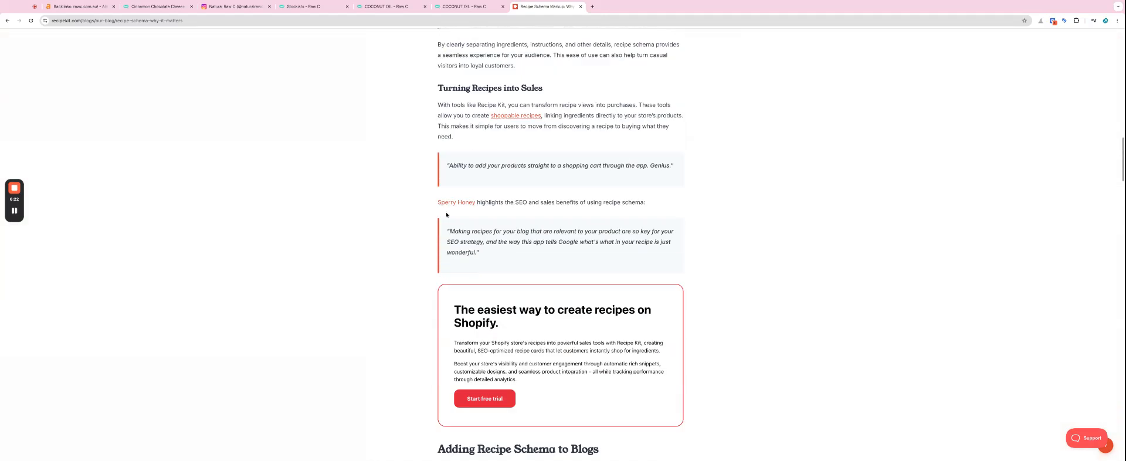
- Return to the search, show image results for recipe schema, and open the Schema Pro example and its source page
{"action": "left_click", "coordinate": [6, 20]}
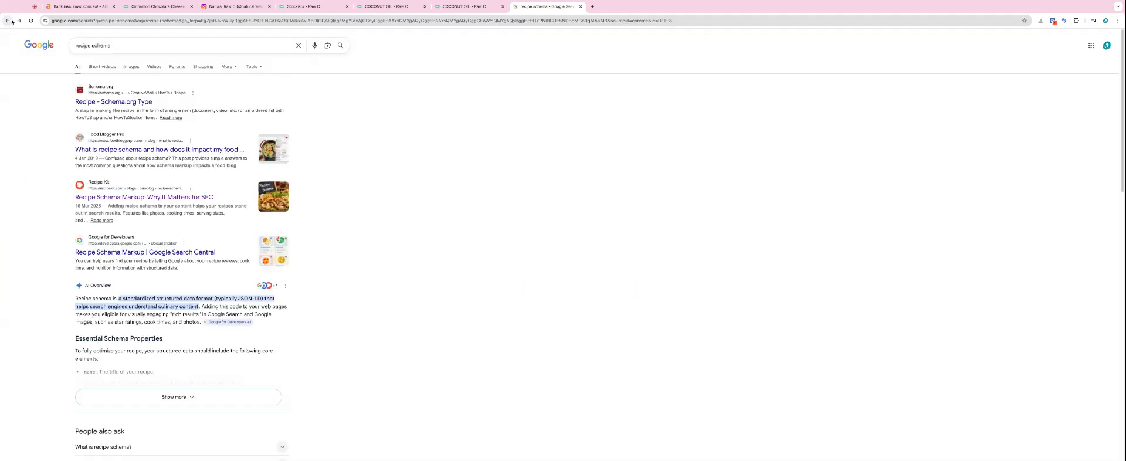
{"action": "left_click", "coordinate": [130, 66]}
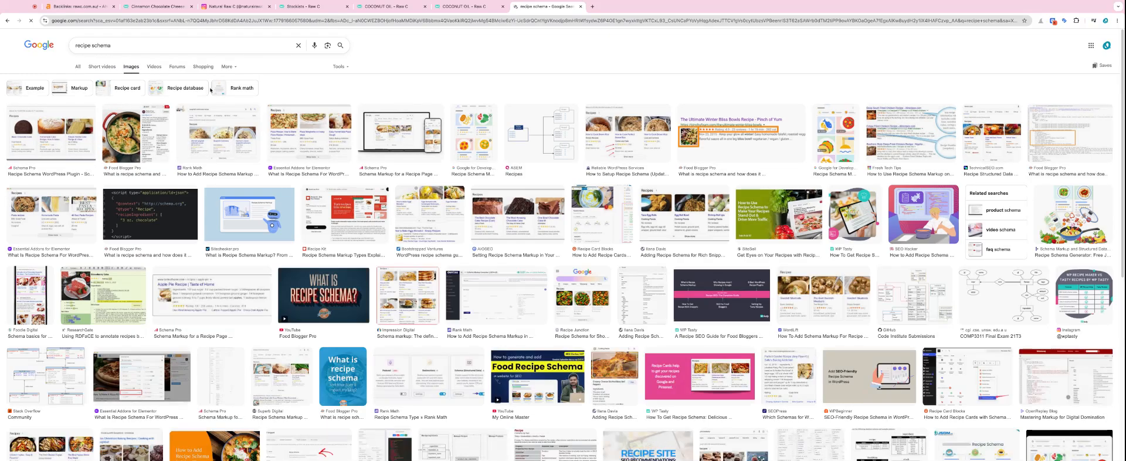
{"action": "left_click", "coordinate": [95, 156]}
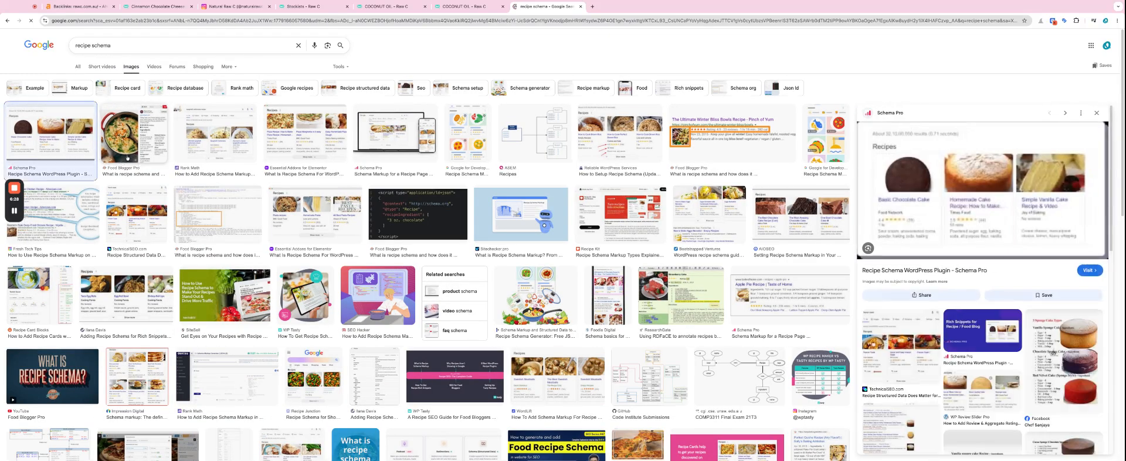
{"action": "left_click", "coordinate": [929, 196]}
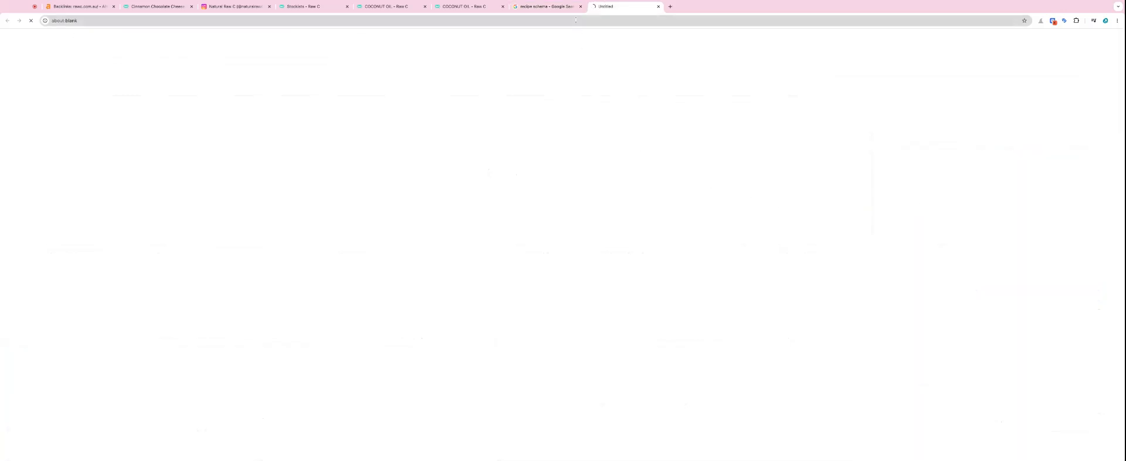
- Revisit the Schema Pro preview in the image results, and close both the image results and the plugin page
{"action": "left_click", "coordinate": [560, 6]}
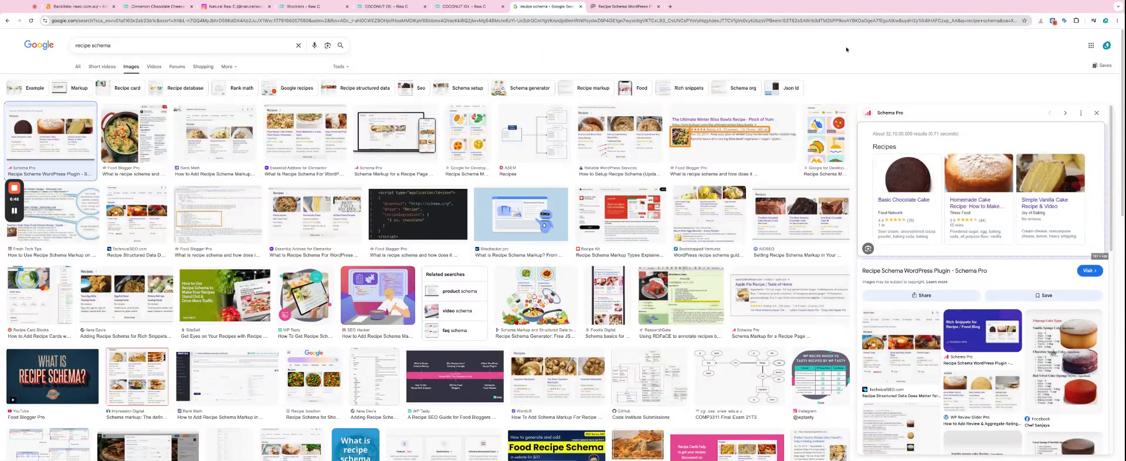
{"action": "left_click", "coordinate": [582, 7]}
{"action": "left_click", "coordinate": [581, 6]}
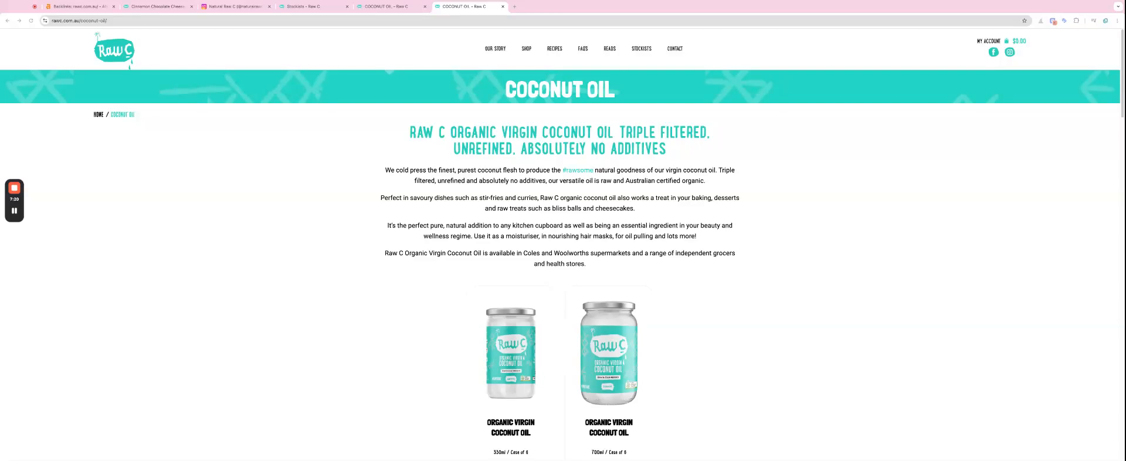
{"action": "key", "text": "super+l"}
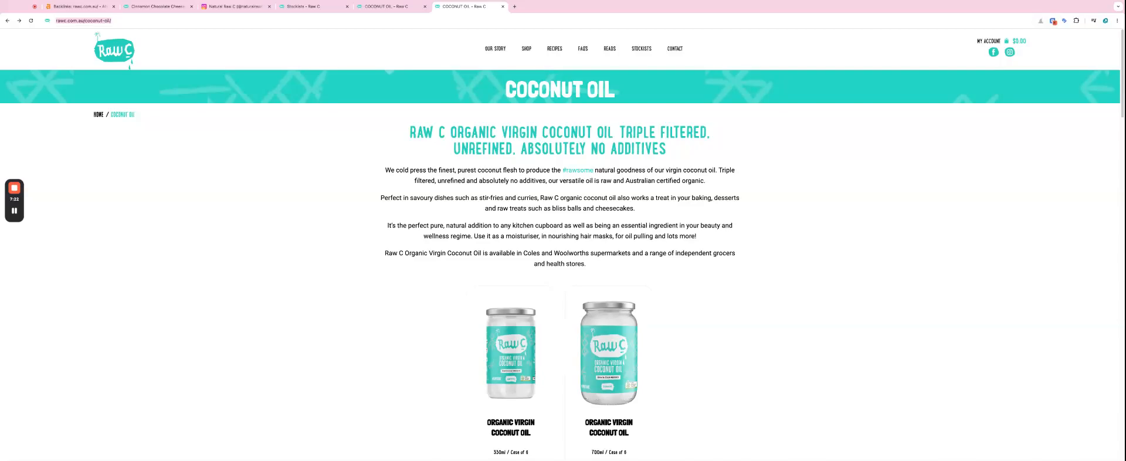
{"action": "left_click", "coordinate": [299, 8]}
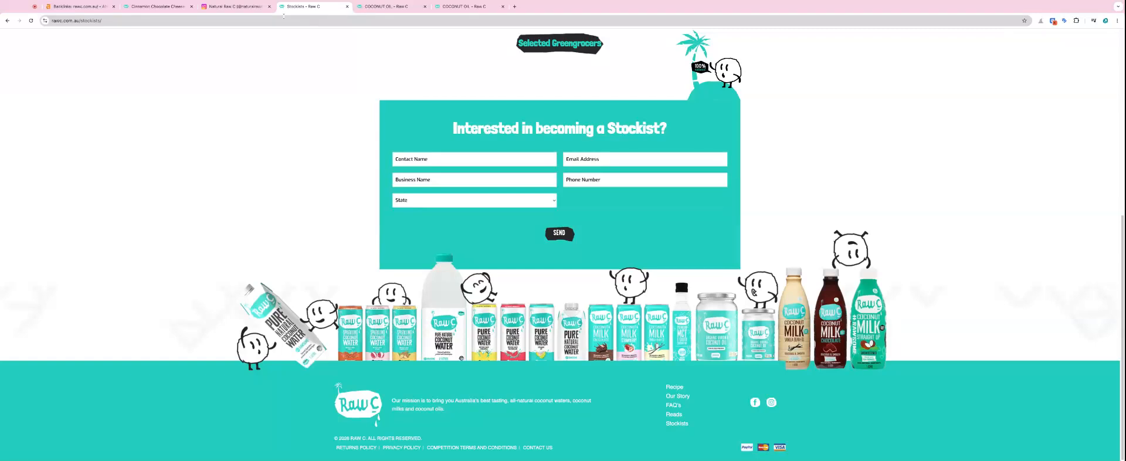
{"action": "left_click", "coordinate": [248, 9]}
{"action": "left_click", "coordinate": [143, 7]}
{"action": "left_click", "coordinate": [159, 20]}
{"action": "type", "text": "https://rawc.com.au/faqs/"}
{"action": "key", "text": "Return"}
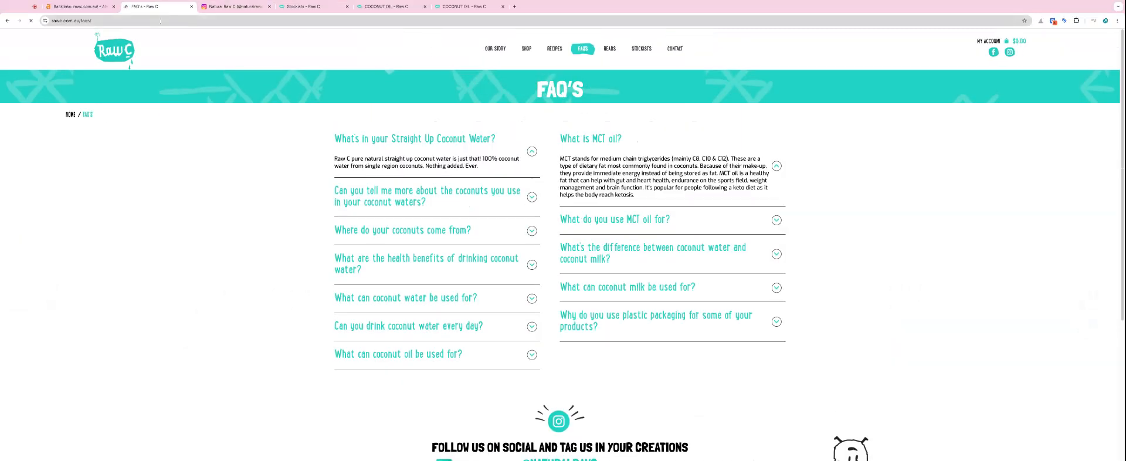
- Expand the FAQ answers about the coconuts used, where they come from, coconut milk uses and plastic packaging
{"action": "left_click", "coordinate": [428, 200]}
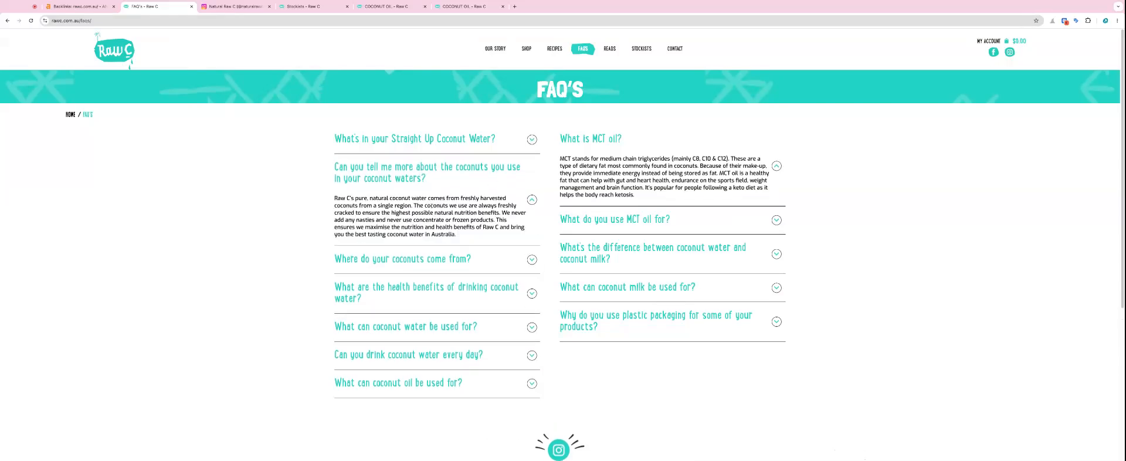
{"action": "left_click", "coordinate": [443, 262]}
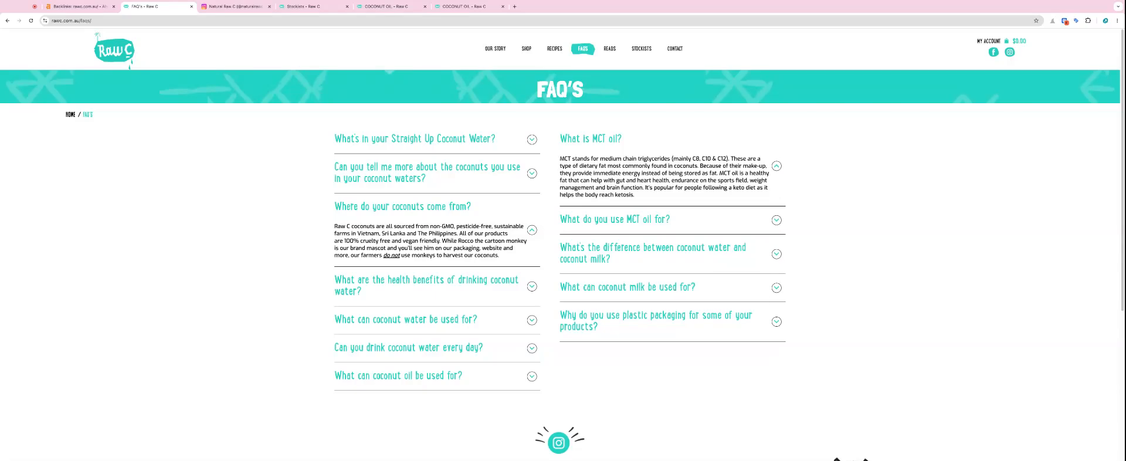
{"action": "left_click", "coordinate": [702, 241]}
{"action": "left_click", "coordinate": [700, 264]}
{"action": "left_click", "coordinate": [614, 316]}
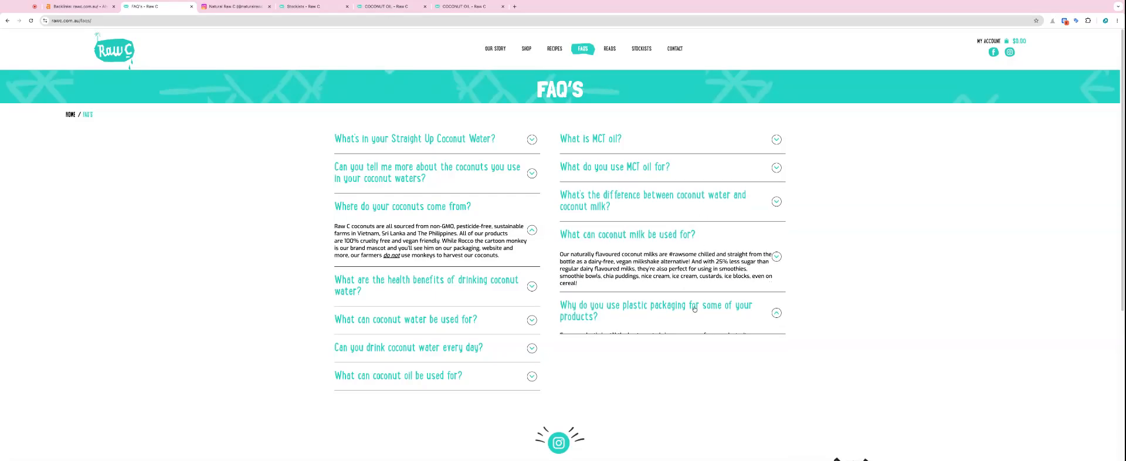
- Check the hair mask recipe link in the coconut oil answer, return to the FAQ's page and reopen the coconut origin answer
{"action": "left_click", "coordinate": [446, 374]}
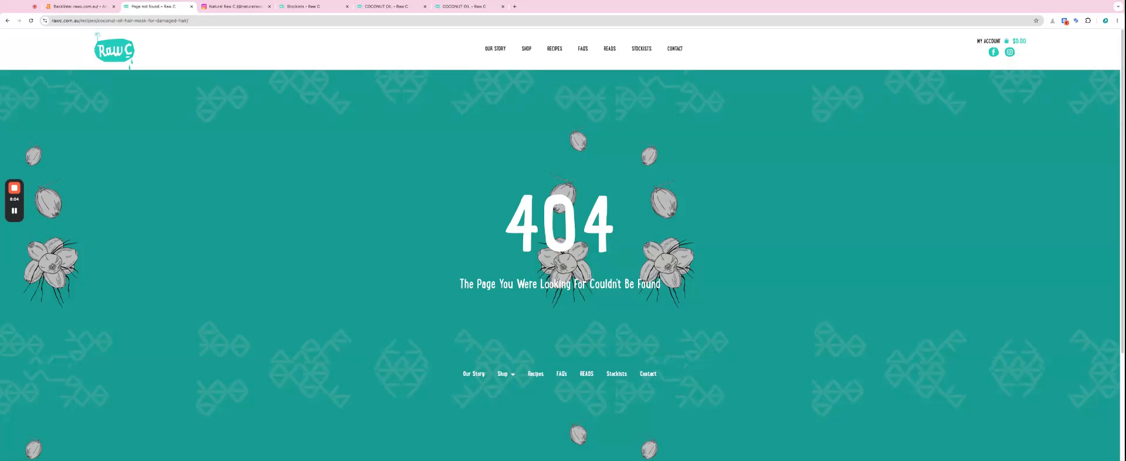
{"action": "left_click", "coordinate": [8, 21]}
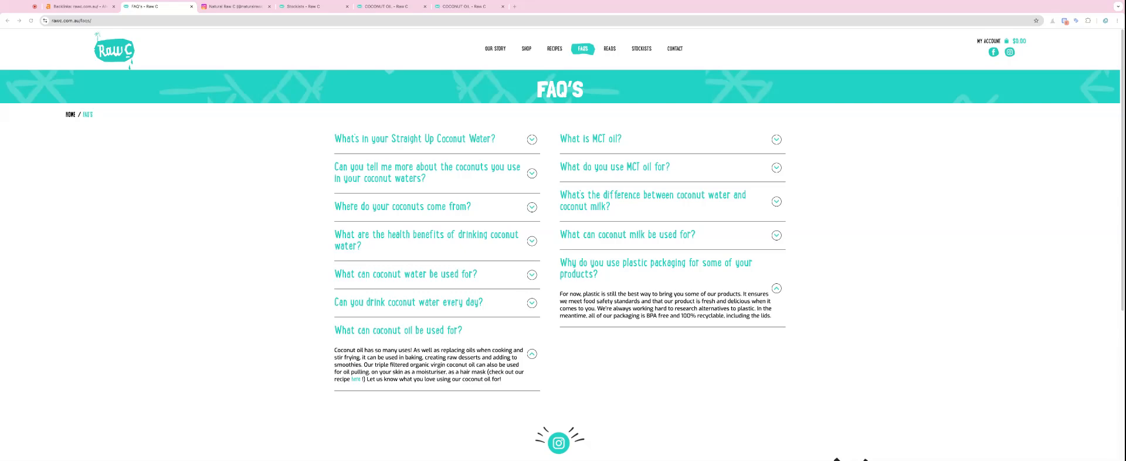
{"action": "left_click", "coordinate": [474, 208]}
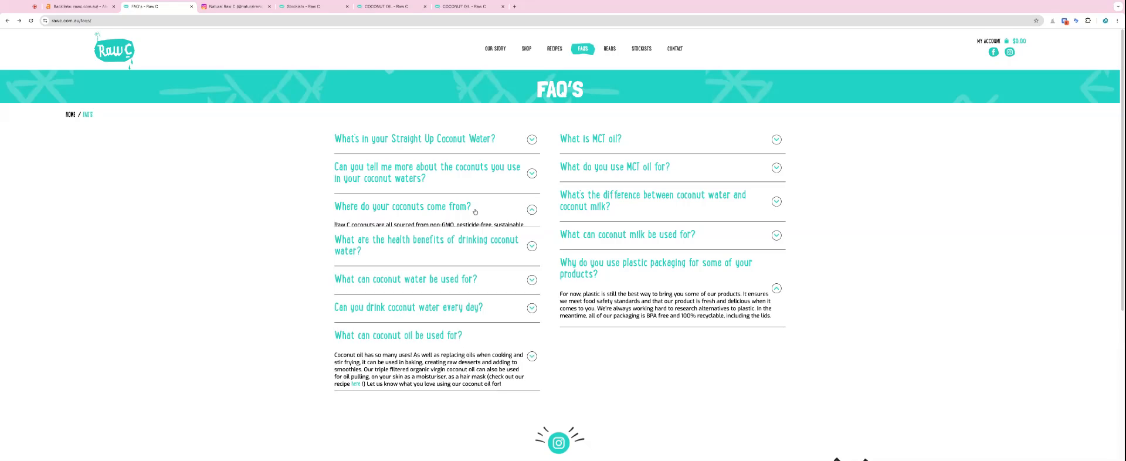
{"action": "double_click", "coordinate": [437, 206]}
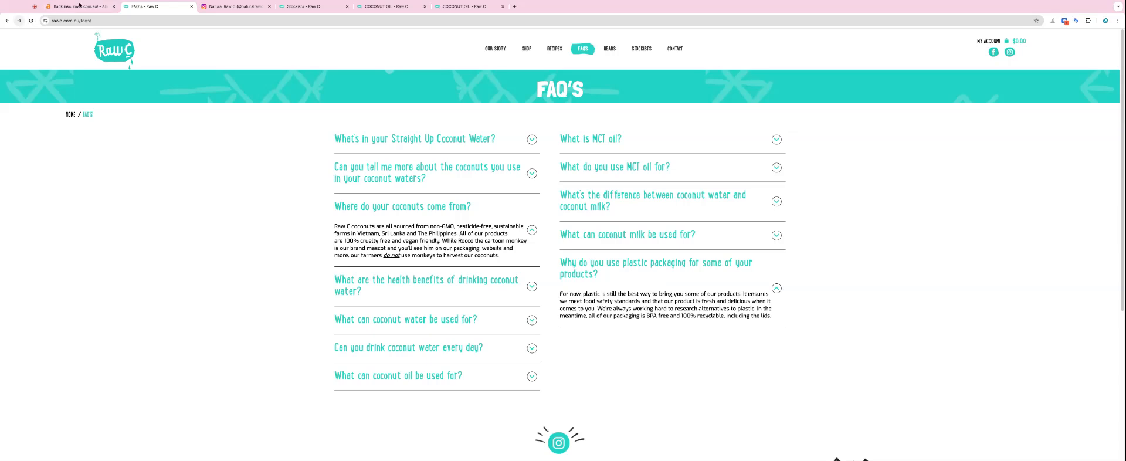
{"action": "left_click", "coordinate": [35, 8]}
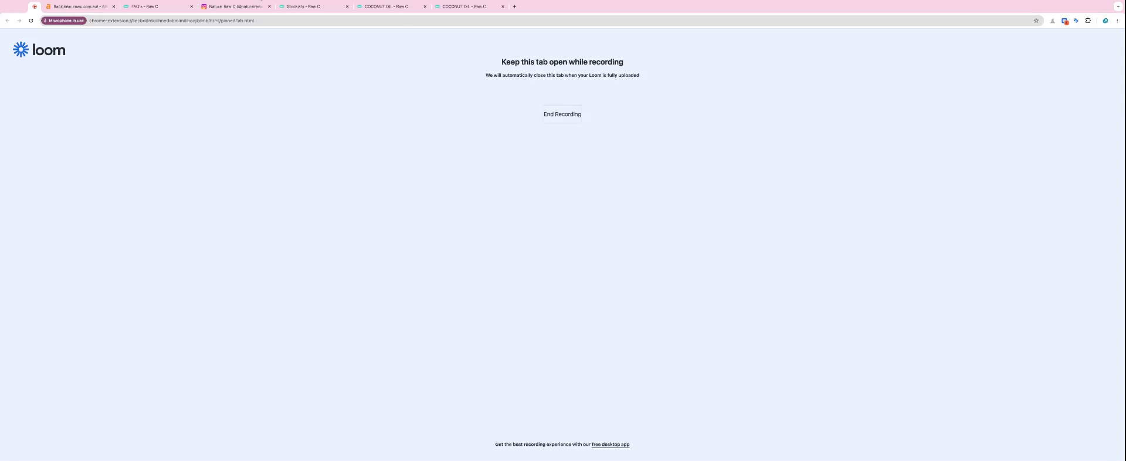
{"action": "left_click", "coordinate": [94, 8]}
{"action": "left_click", "coordinate": [136, 8]}
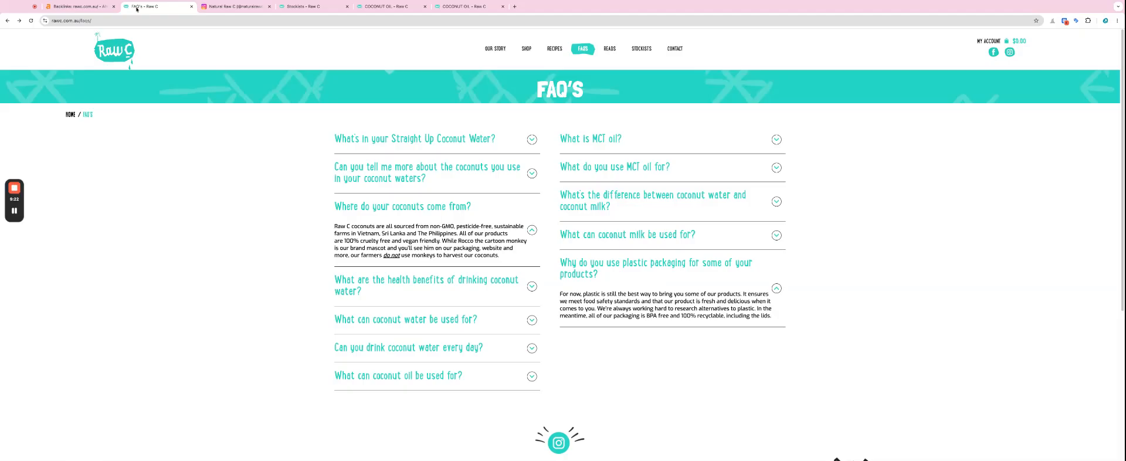
{"action": "left_click", "coordinate": [234, 7]}
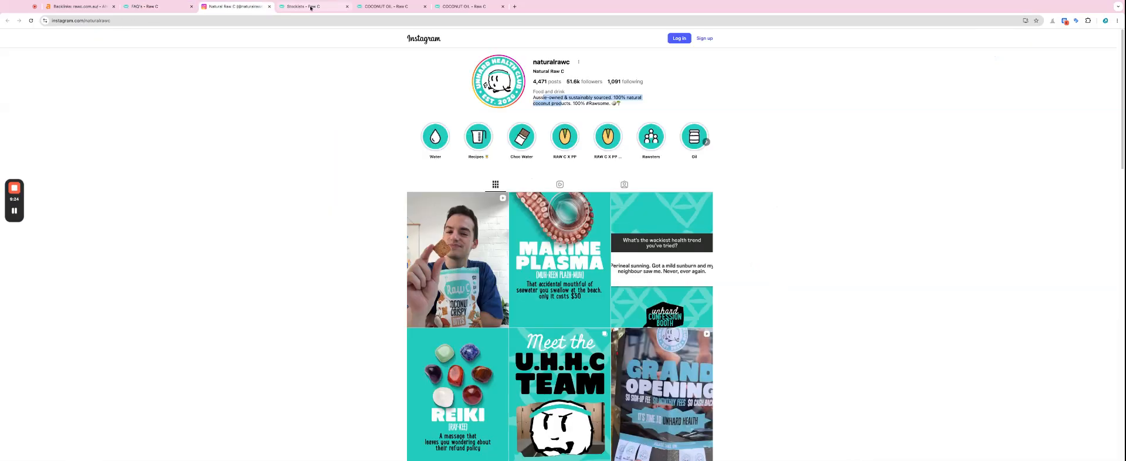
{"action": "left_click", "coordinate": [310, 7]}
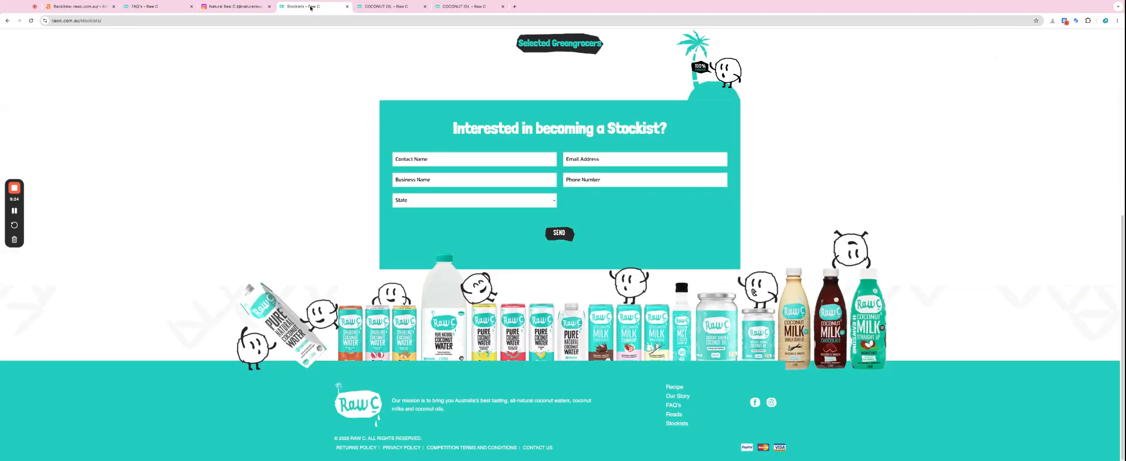
{"action": "left_click", "coordinate": [242, 5]}
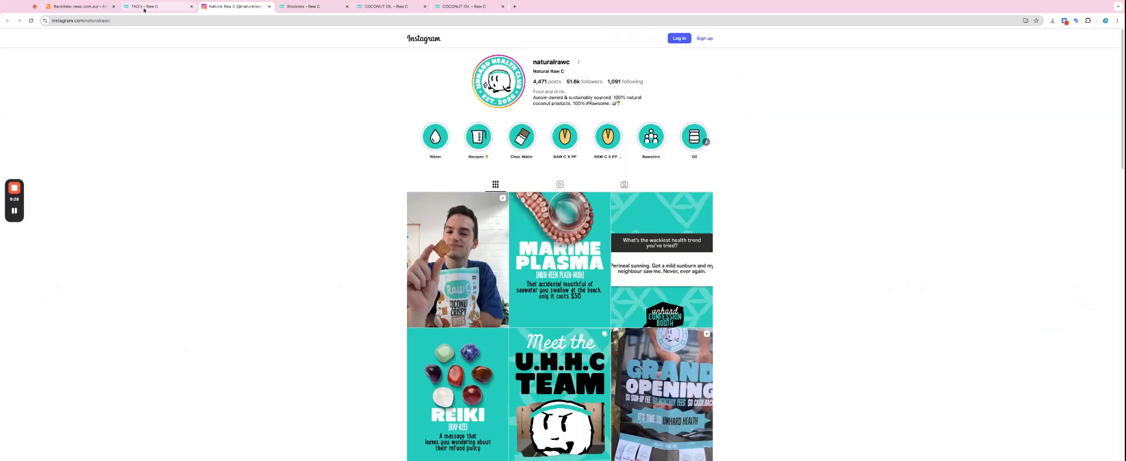
{"action": "left_click", "coordinate": [37, 10]}
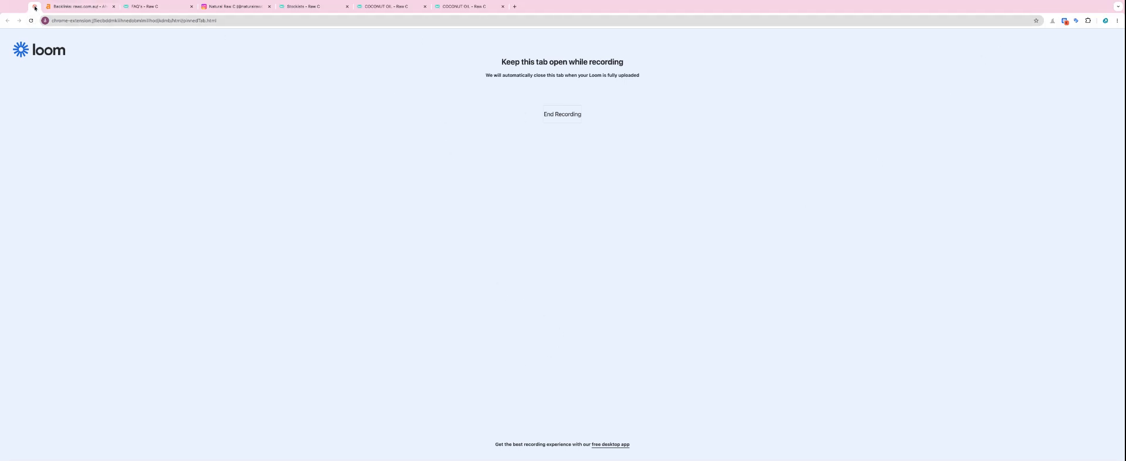
{"action": "left_click", "coordinate": [82, 6]}
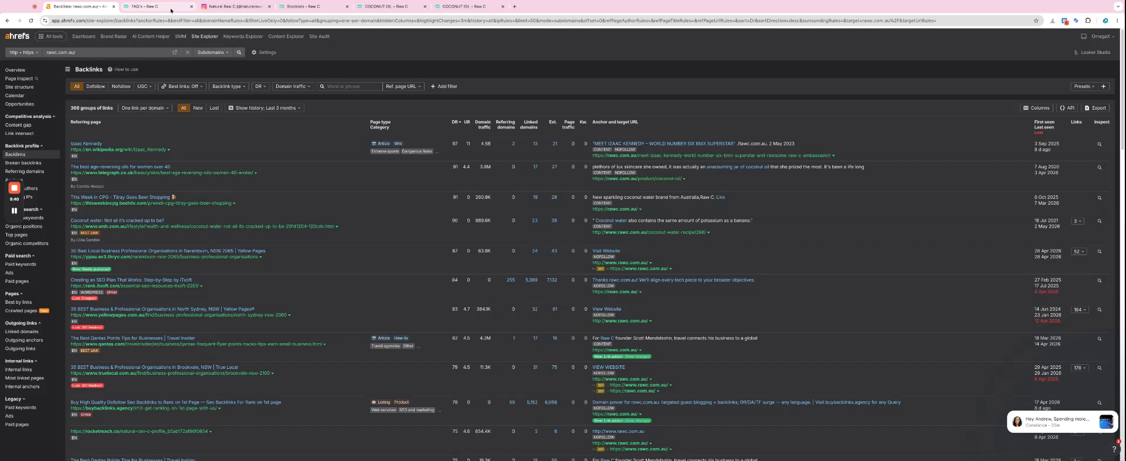
{"action": "left_click", "coordinate": [234, 6]}
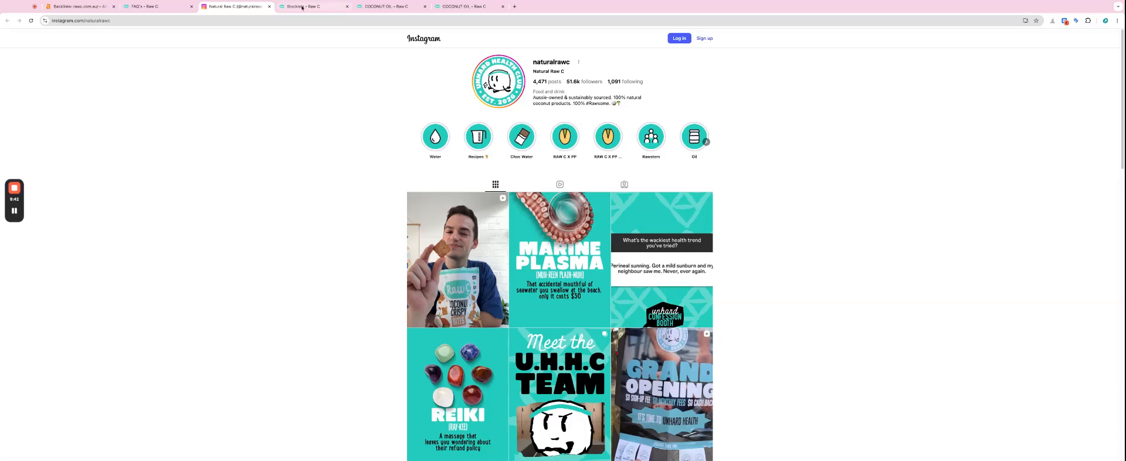
{"action": "left_click", "coordinate": [361, 6]}
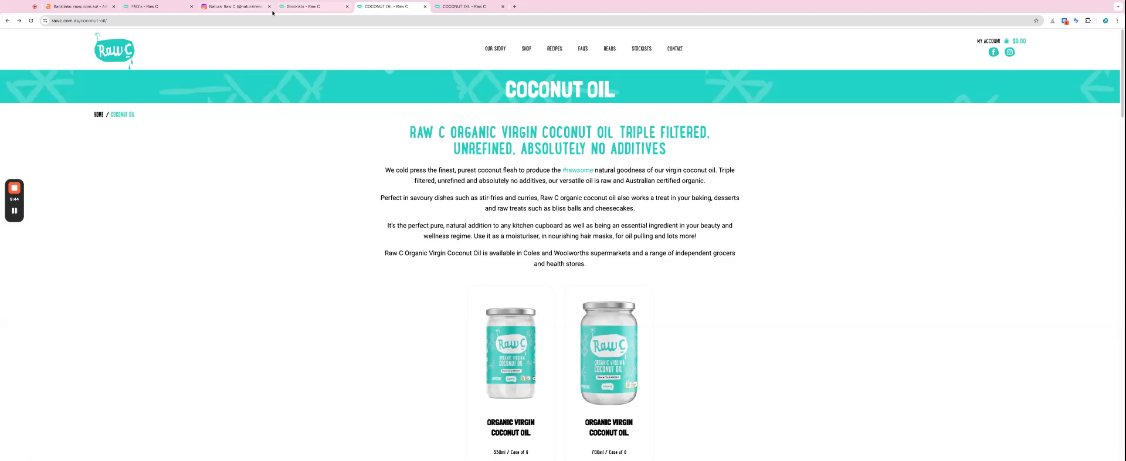
{"action": "left_click", "coordinate": [146, 7]}
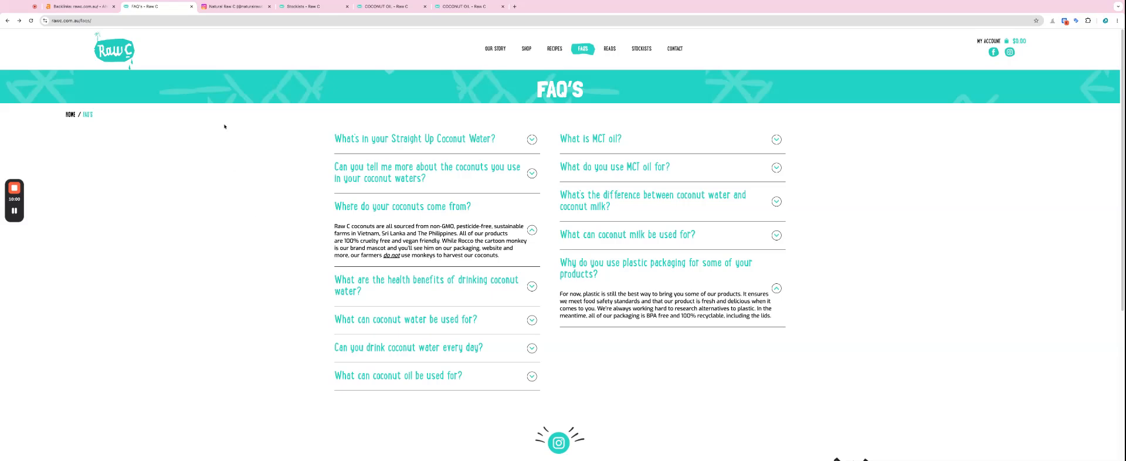
- Bring up the Stockists page and review its introduction, retailer logos and stockist enquiry form
{"action": "left_click", "coordinate": [305, 7]}
{"action": "left_click", "coordinate": [185, 7]}
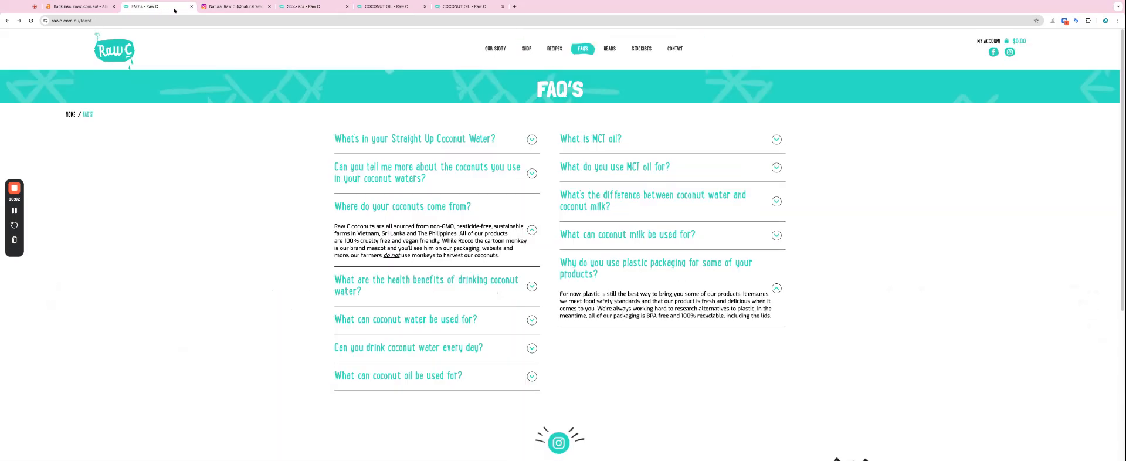
{"action": "left_click", "coordinate": [334, 11]}
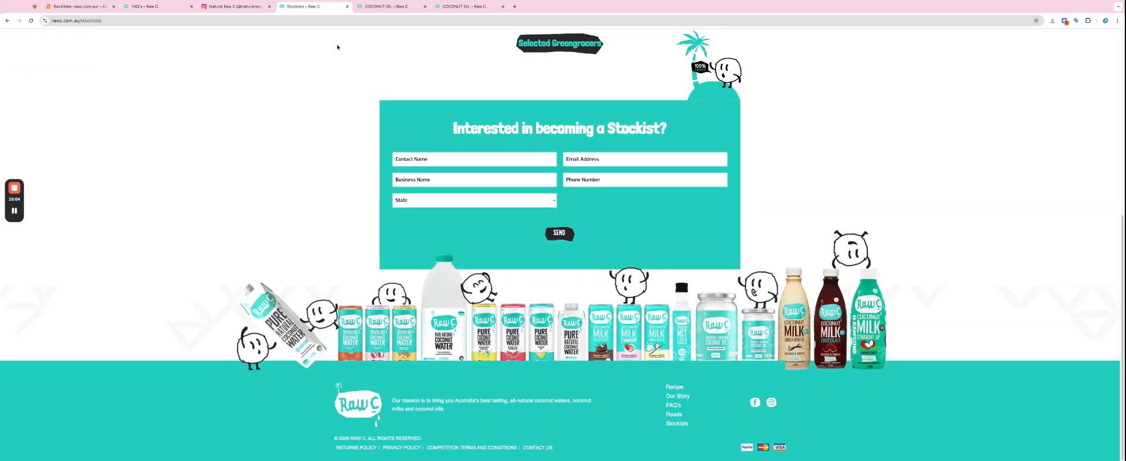
{"action": "scroll", "coordinate": [353, 72], "scroll_direction": "up", "scroll_amount": 6}
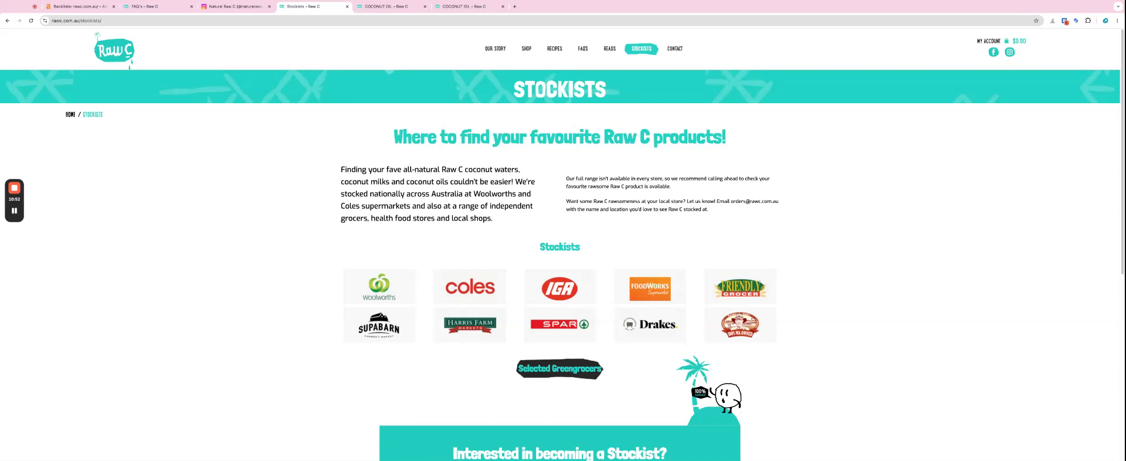
- Inspect the HTML heading tags of the title and the subheading on the Coconut Oil page
{"action": "left_click", "coordinate": [391, 7]}
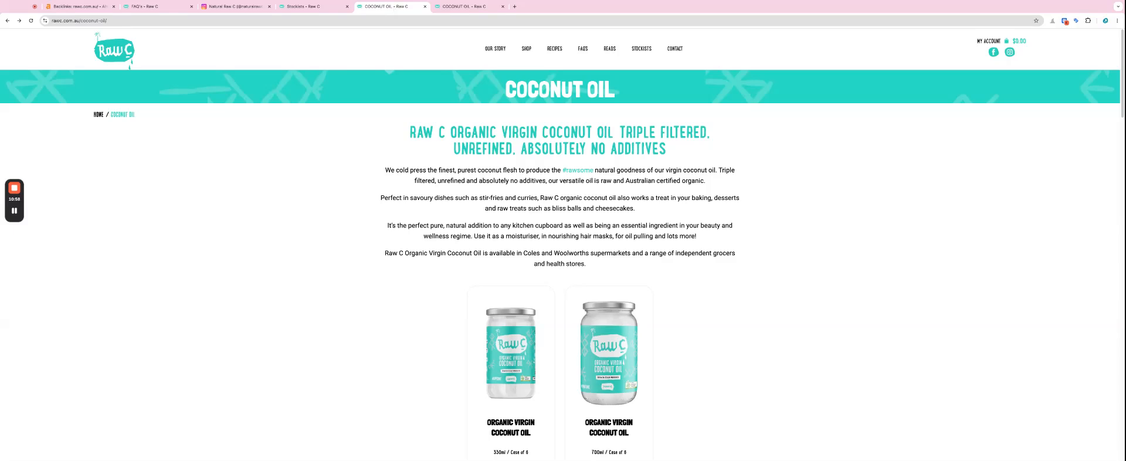
{"action": "key", "text": "super+shift+c"}
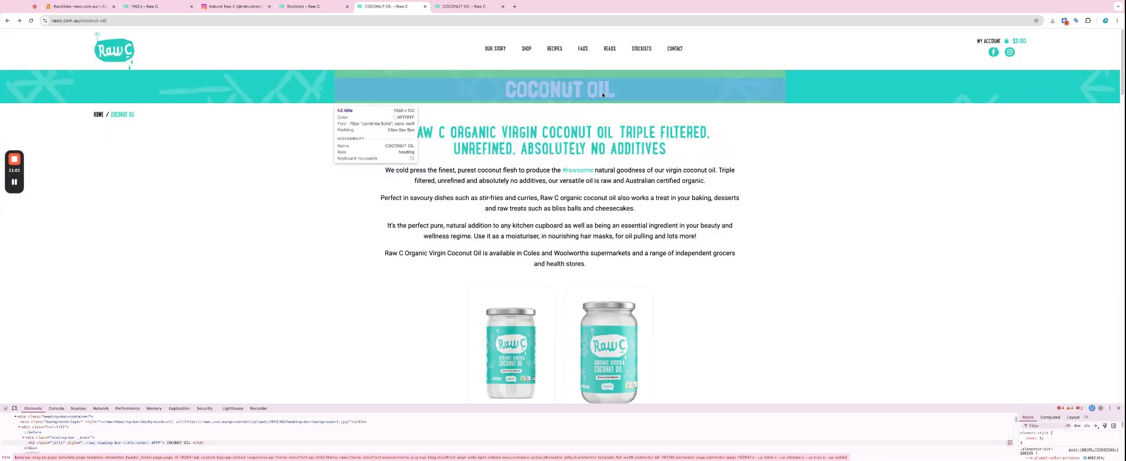
{"action": "left_click", "coordinate": [601, 92]}
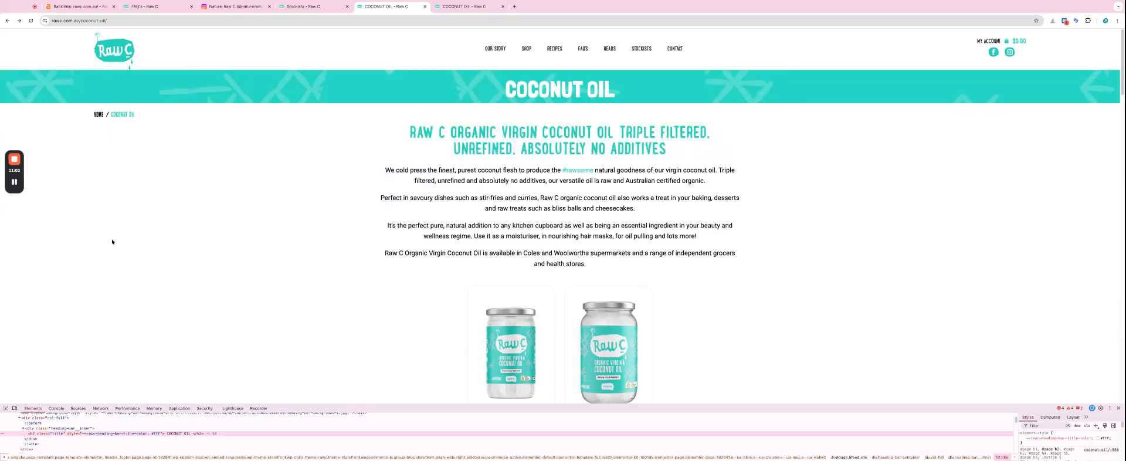
{"action": "left_click", "coordinate": [6, 408]}
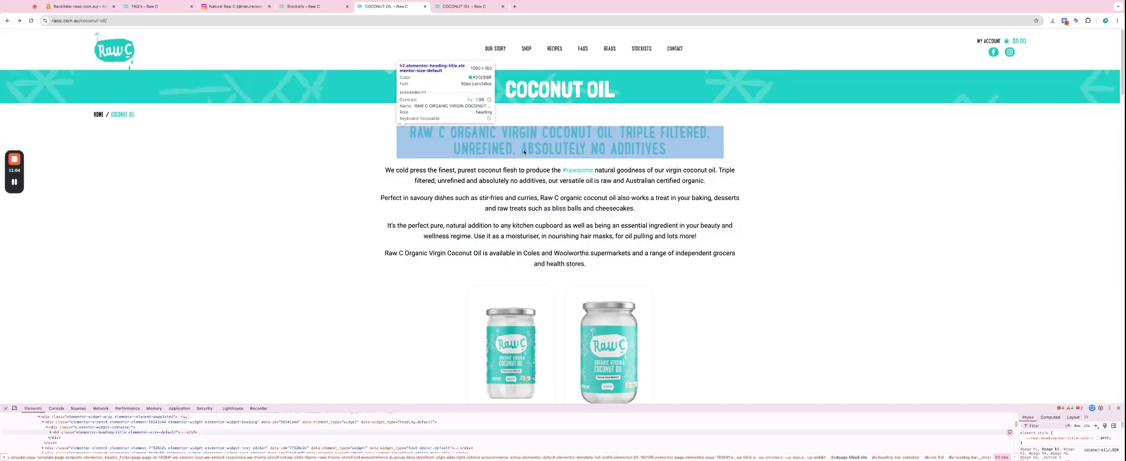
{"action": "left_click", "coordinate": [524, 152]}
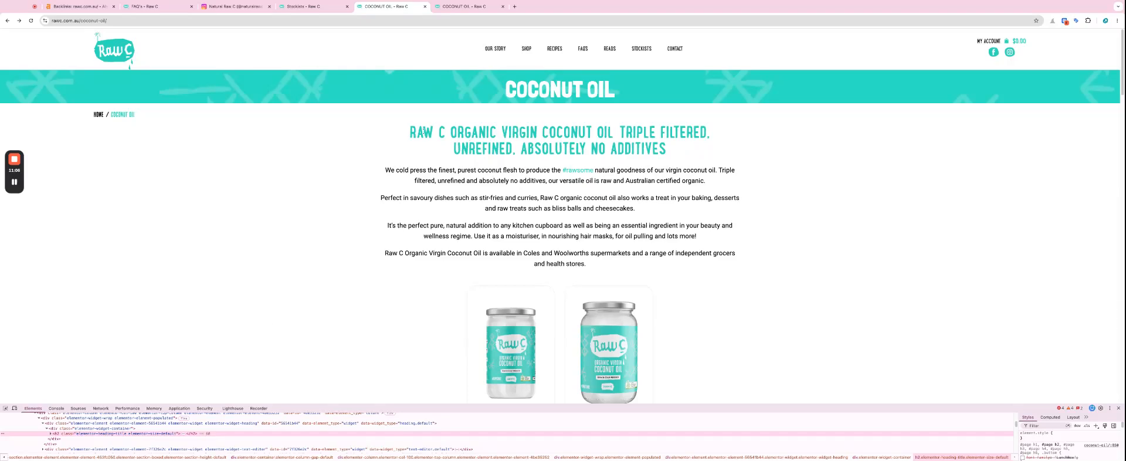
- Select the subheading text, inspect the "COCONUT OIL" title, and change the title's heading tag to h1 in the page's HTML
{"action": "triple_click", "coordinate": [402, 132]}
{"action": "key", "text": "ctrl+shift+c"}
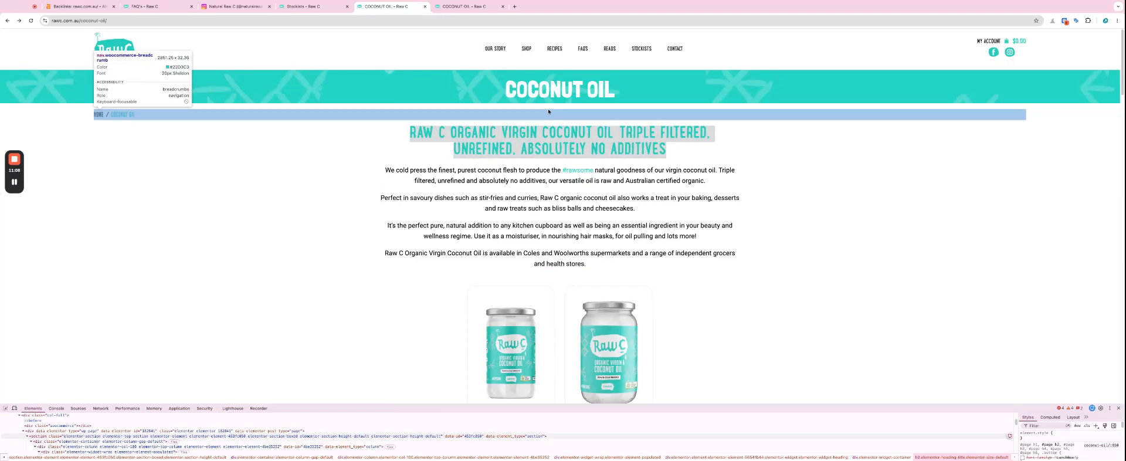
{"action": "left_click", "coordinate": [561, 89]}
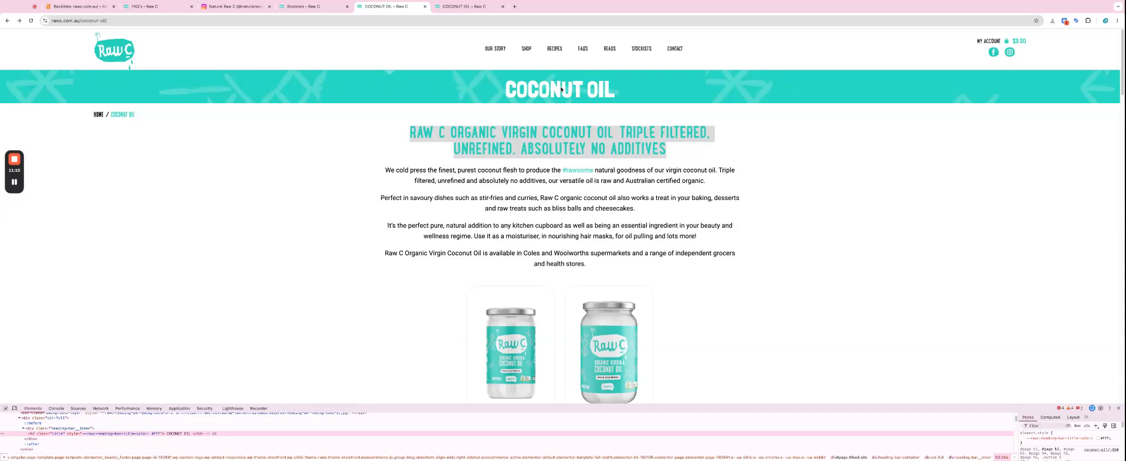
{"action": "double_click", "coordinate": [172, 434]}
{"action": "double_click", "coordinate": [32, 434]}
{"action": "type", "text": "h1"}
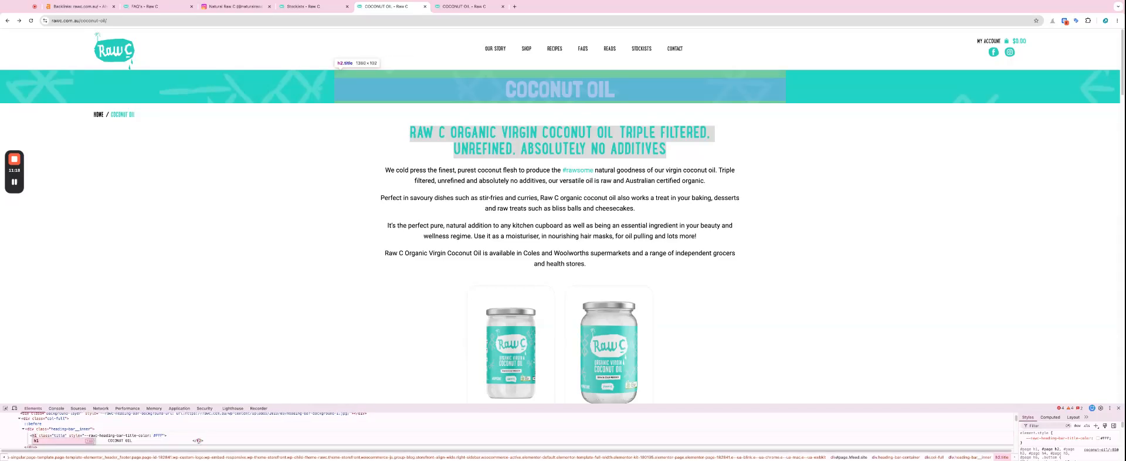
{"action": "key", "text": "Return"}
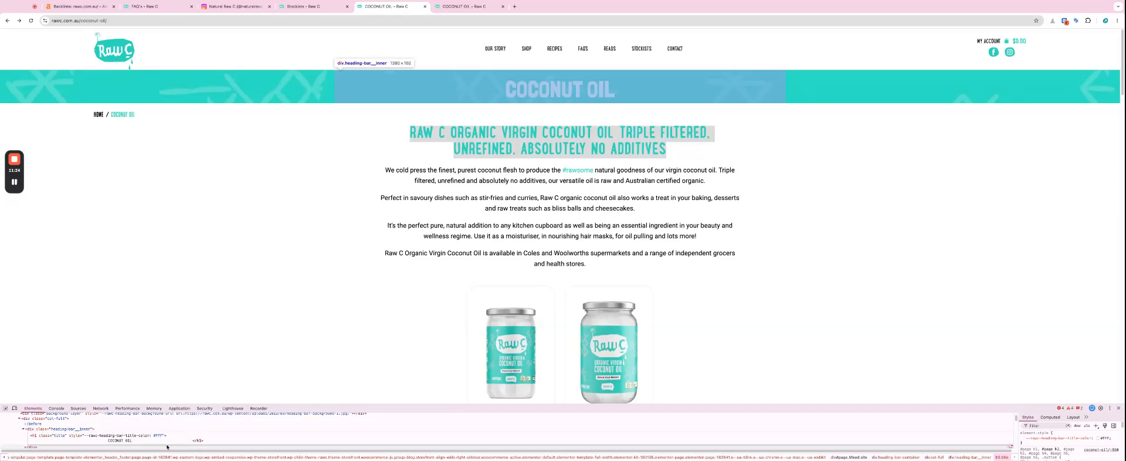
- Set the title text in the page's HTML to "ORGANIC VIRGIN COCONUT OIL"
{"action": "type", "text": "VIRGIN"}
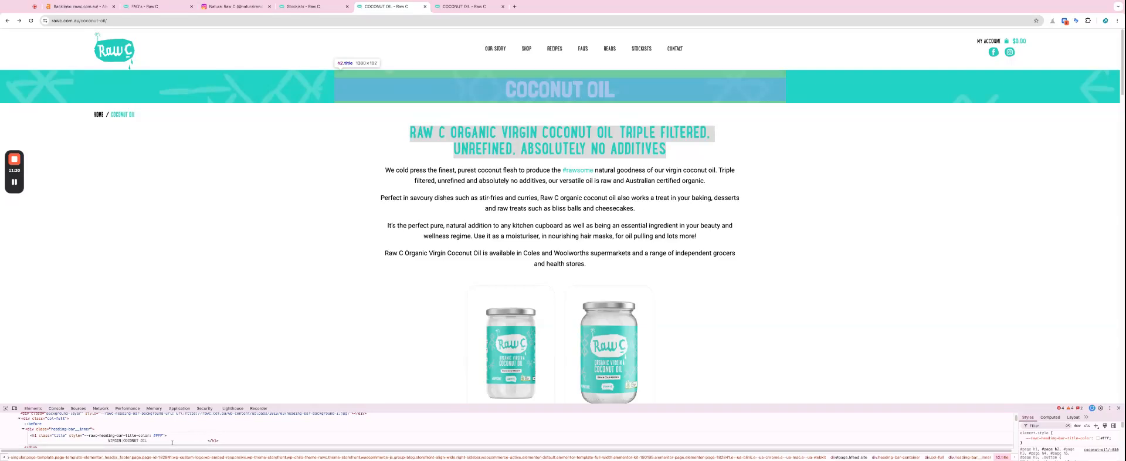
{"action": "type", "text": " ORGANIC"}
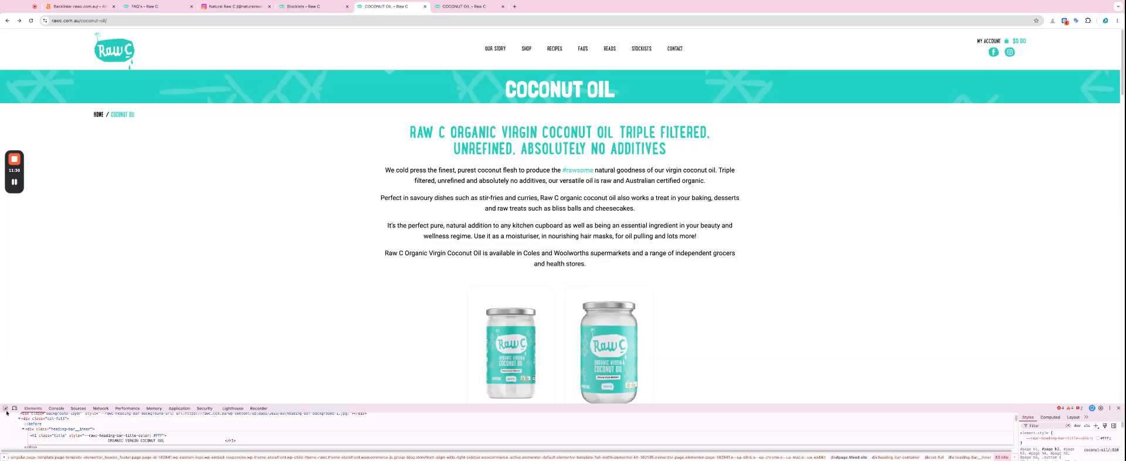
{"action": "left_click", "coordinate": [5, 408]}
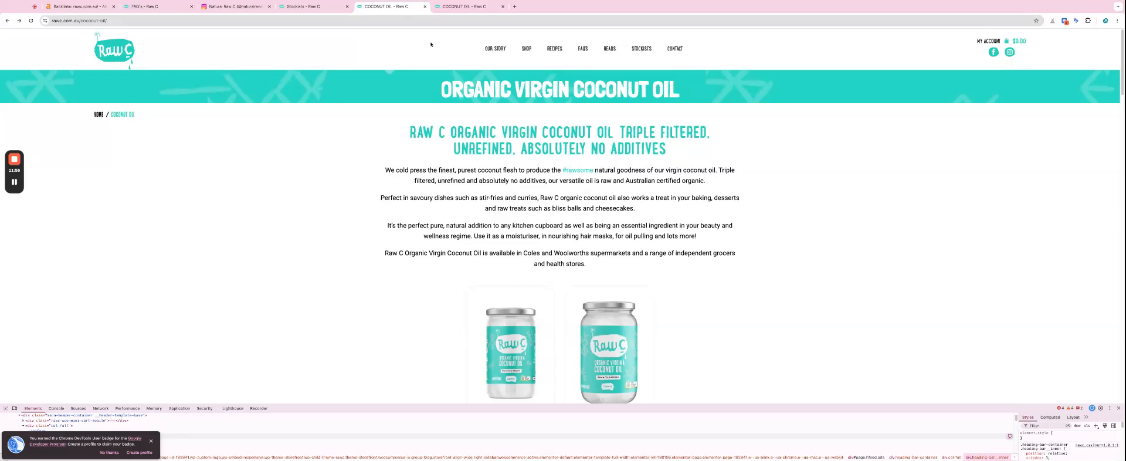
- Open the product page of the 330ml Organic Virgin Coconut Oil from the Coconut Oil page
{"action": "scroll", "coordinate": [623, 254], "scroll_direction": "down", "scroll_amount": 3}
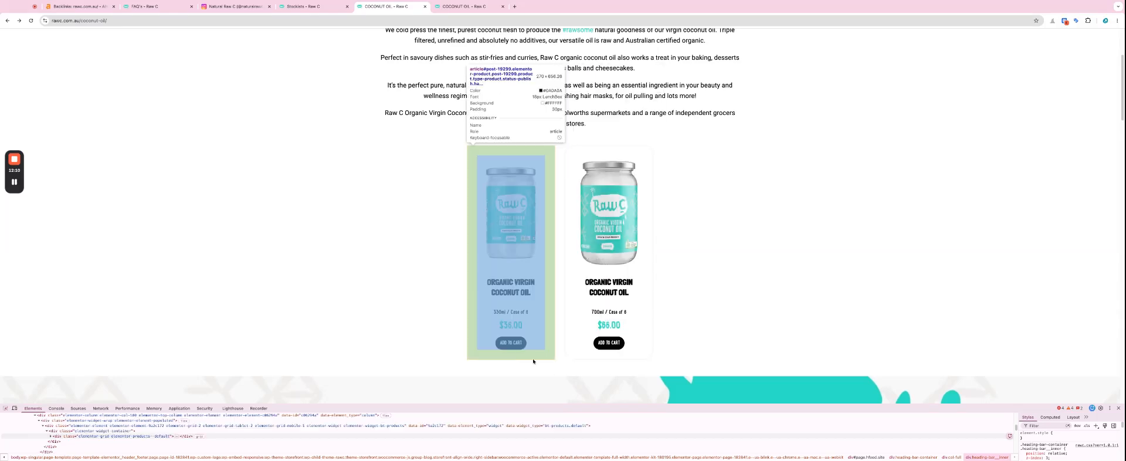
{"action": "left_click", "coordinate": [507, 343]}
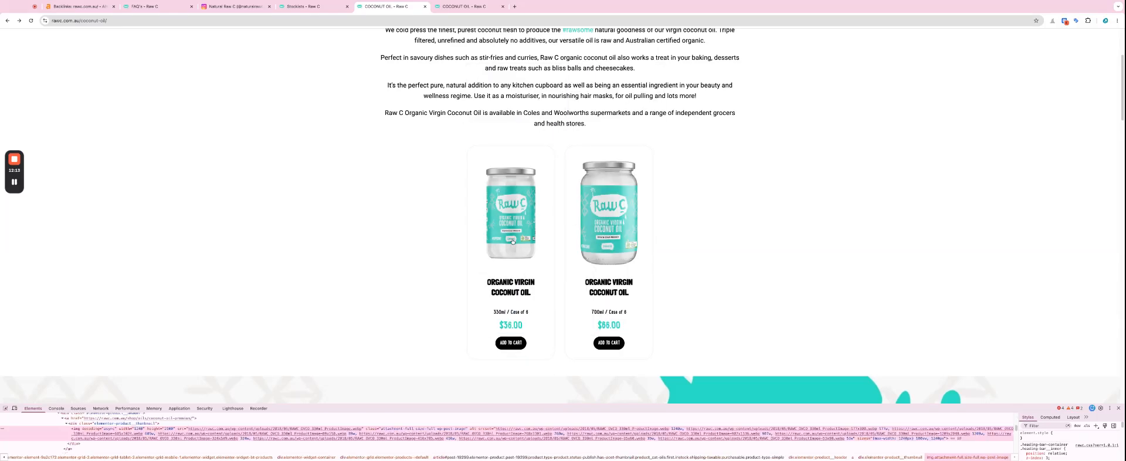
{"action": "left_click", "coordinate": [514, 283]}
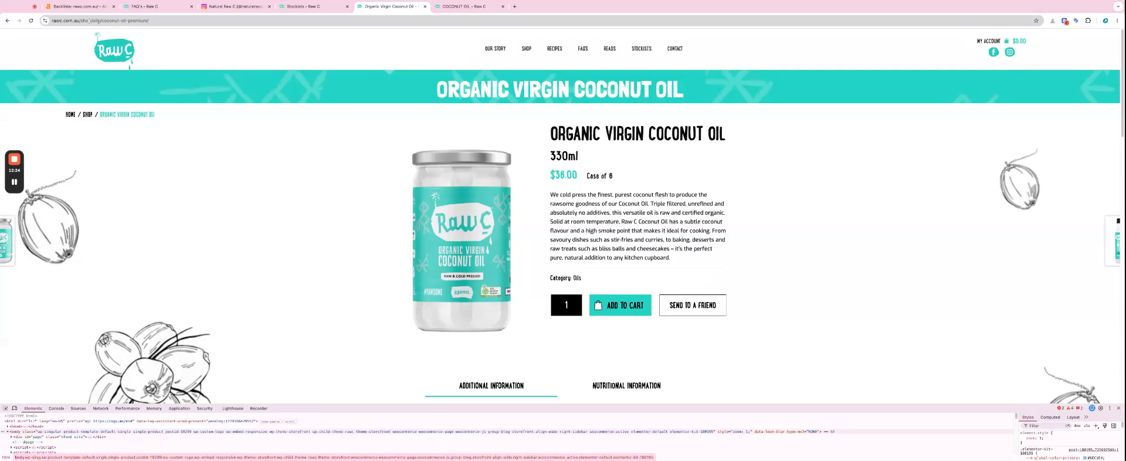
- Test the parent address rawc.com.au/shop/oils by shortening the product URL, and return to the product page
{"action": "left_click_drag", "start_coordinate": [115, 20], "coordinate": [261, 29]}
{"action": "key", "text": "BackSpace"}
{"action": "key", "text": "Return"}
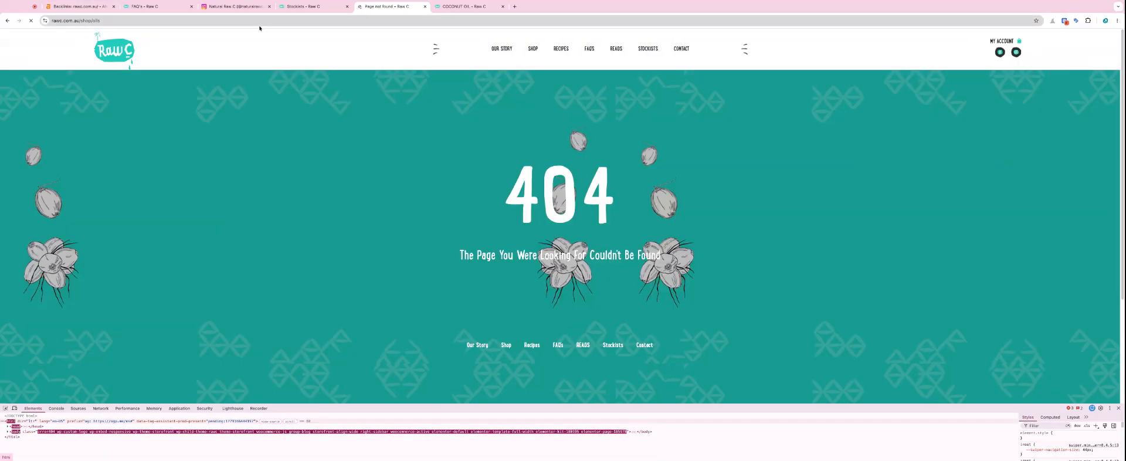
{"action": "left_click", "coordinate": [8, 21]}
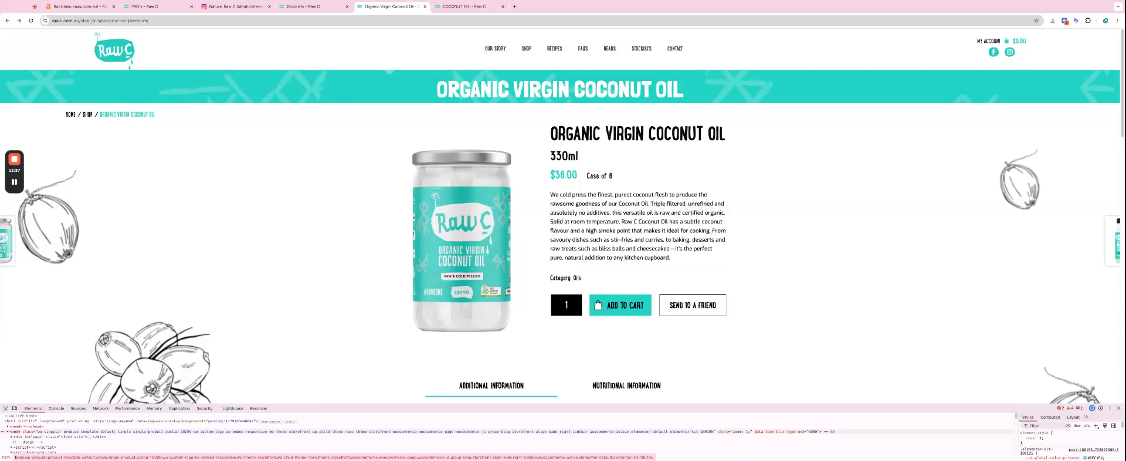
- Rewrite the product page's address as rawc.com.au/coconut-oils/ to try out a simpler URL structure
{"action": "left_click_drag", "start_coordinate": [82, 20], "coordinate": [174, 29]}
{"action": "key", "text": "BackSpace"}
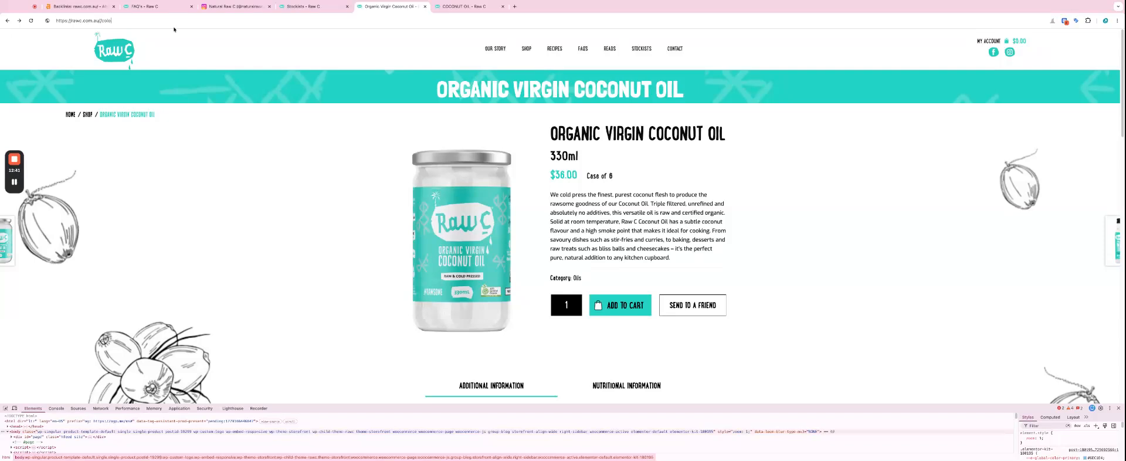
{"action": "type", "text": "cocnu"}
{"action": "key", "text": "BackSpace"}
{"action": "key", "text": "BackSpace"}
{"action": "type", "text": "o"}
{"action": "key", "text": "BackSpace"}
{"action": "key", "text": "BackSpace"}
{"action": "key", "text": "BackSpace"}
{"action": "key", "text": "BackSpace"}
{"action": "key", "text": "BackSpace"}
{"action": "type", "text": "organic"}
{"action": "left_click", "coordinate": [125, 20]}
{"action": "type", "text": "conut"}
{"action": "left_click_drag", "start_coordinate": [186, 20], "coordinate": [130, 21]}
{"action": "key", "text": "BackSpace"}
{"action": "key", "text": "Return"}
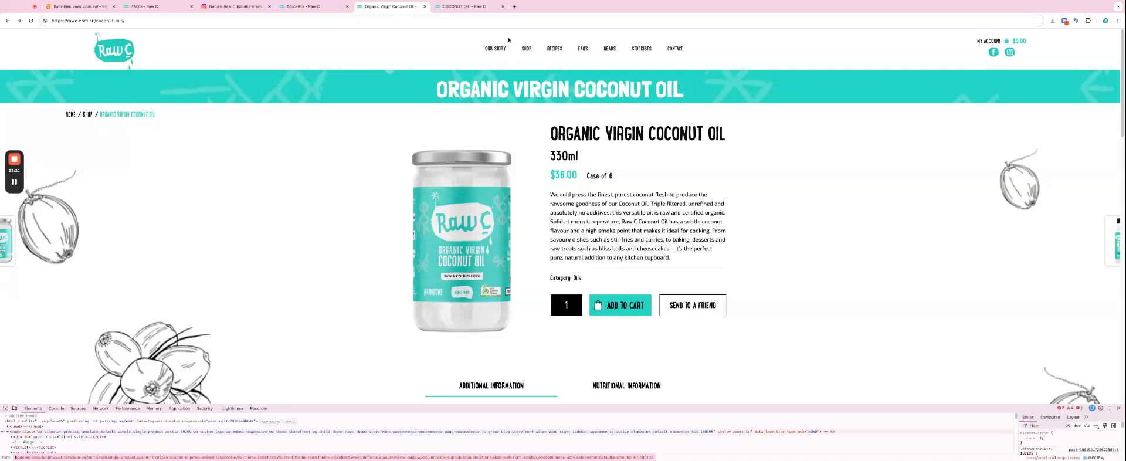
- Bring up the Coconut Oil category page and review its copy, product listings and FAQ section
{"action": "mouse_move", "coordinate": [528, 50]}
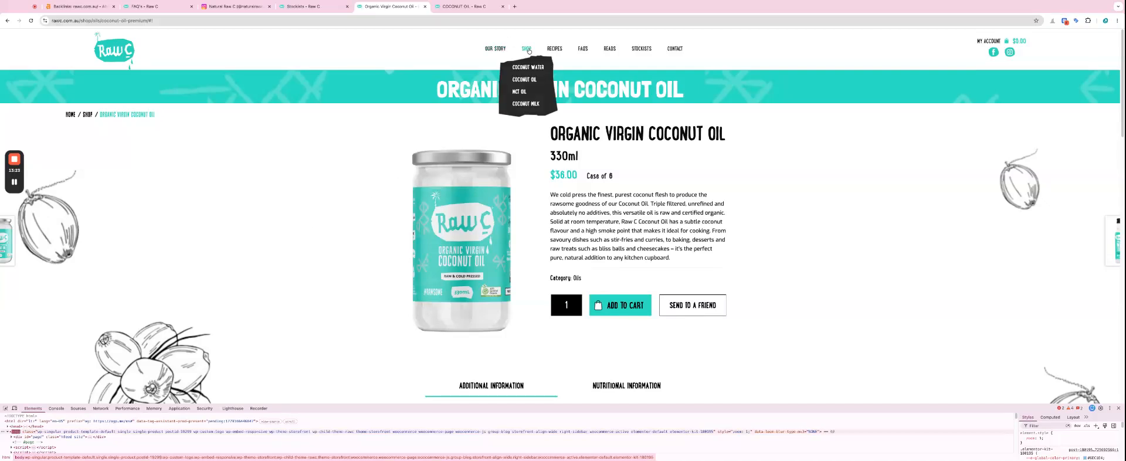
{"action": "left_click", "coordinate": [525, 80]}
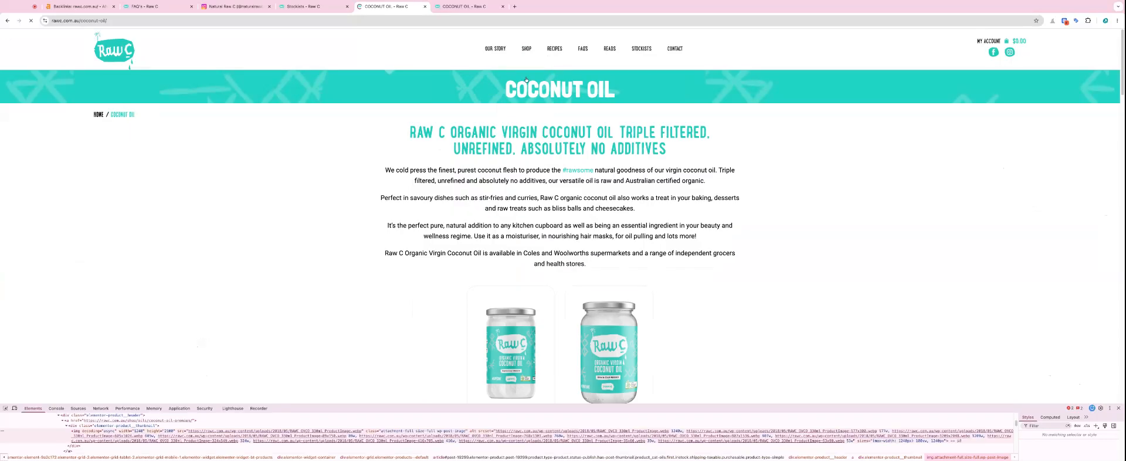
{"action": "scroll", "coordinate": [453, 182], "scroll_direction": "down", "scroll_amount": 4}
{"action": "scroll", "coordinate": [454, 182], "scroll_direction": "down", "scroll_amount": 20}
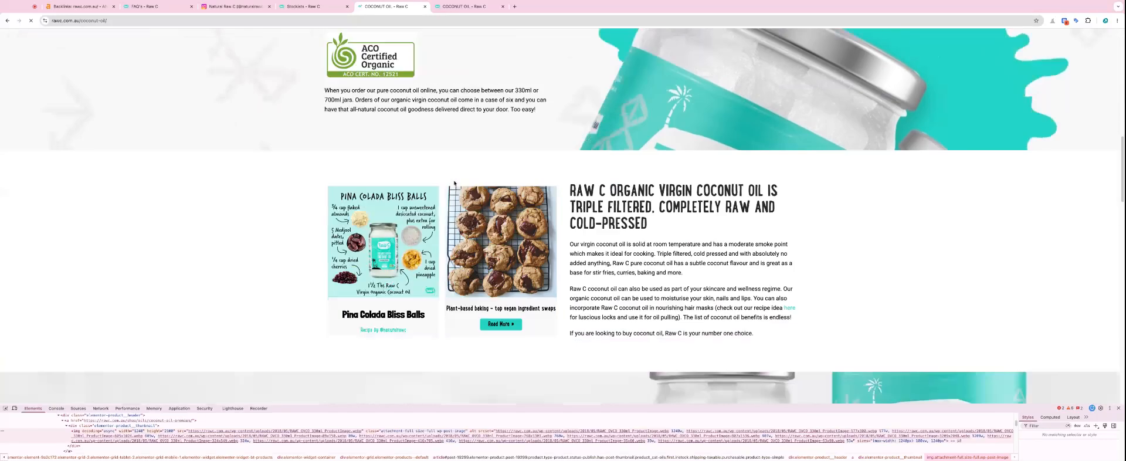
{"action": "scroll", "coordinate": [456, 187], "scroll_direction": "down", "scroll_amount": 2}
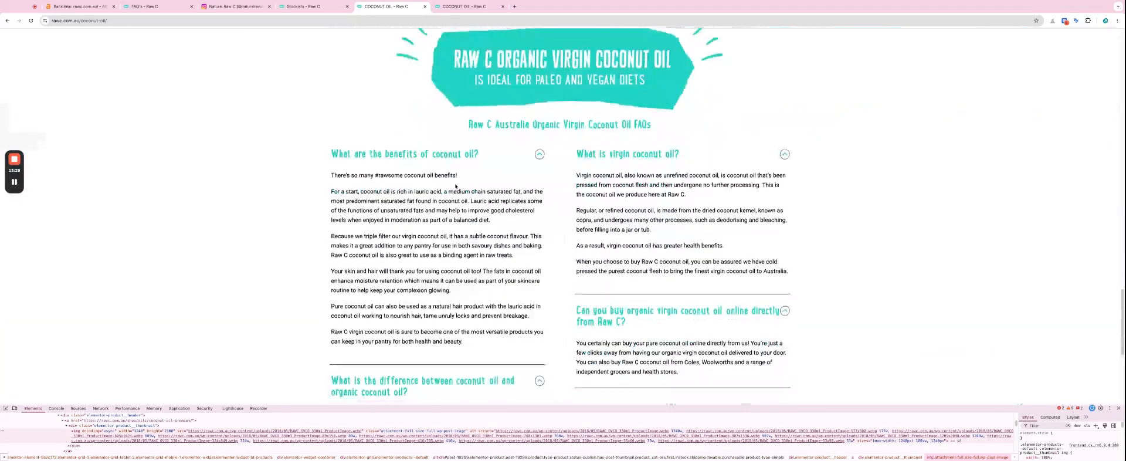
{"action": "scroll", "coordinate": [455, 186], "scroll_direction": "up", "scroll_amount": 8}
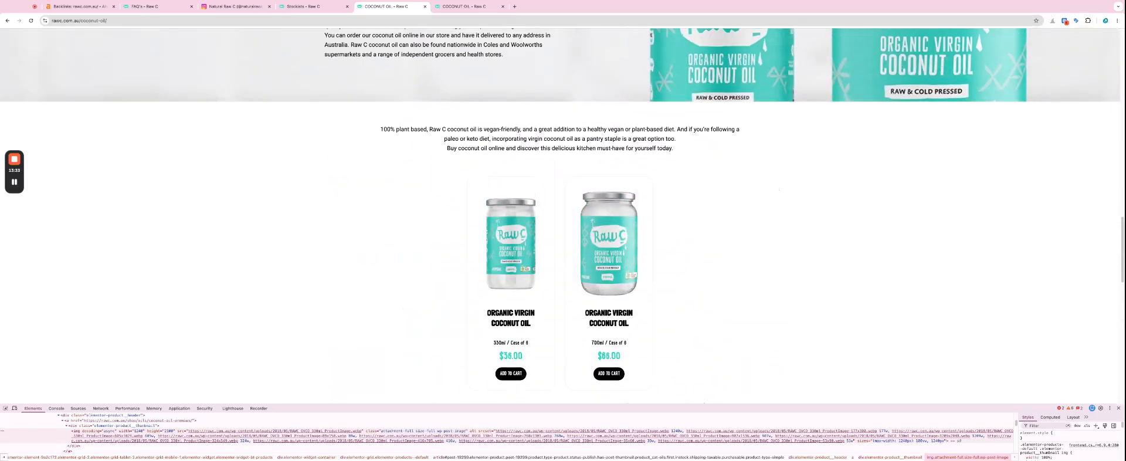
{"action": "scroll", "coordinate": [522, 363], "scroll_direction": "up", "scroll_amount": 3}
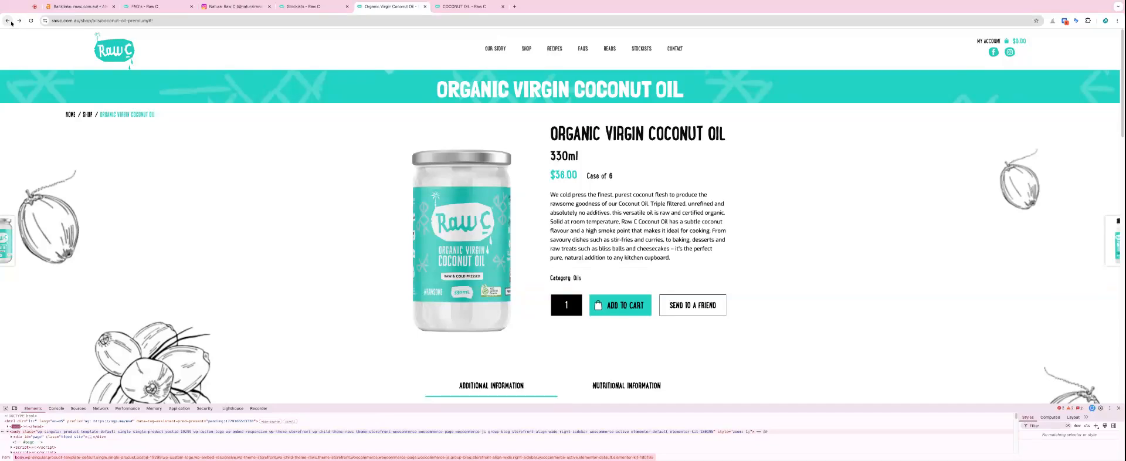
- Go back to the Coconut Oil page and reopen the 330ml Organic Virgin Coconut Oil product page
{"action": "left_click", "coordinate": [7, 21]}
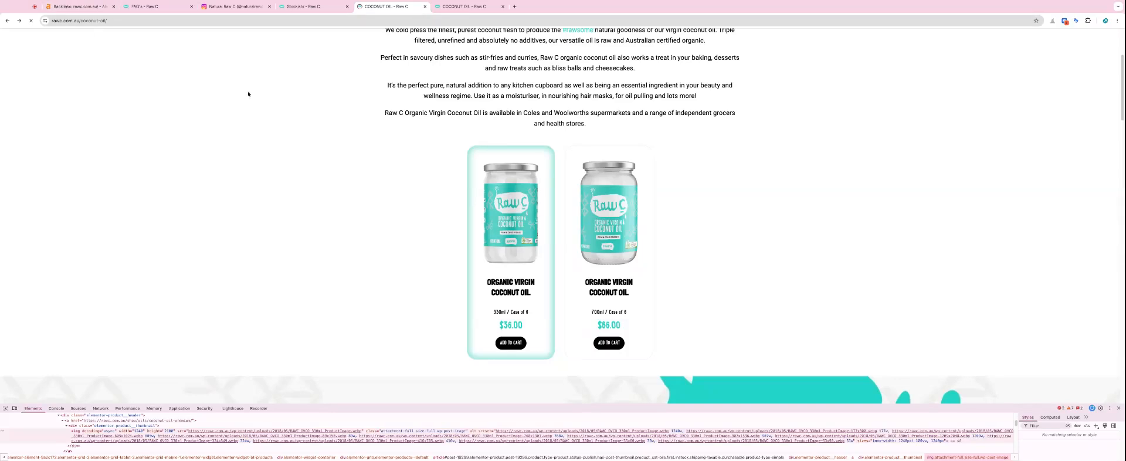
{"action": "scroll", "coordinate": [566, 123], "scroll_direction": "up", "scroll_amount": 3}
{"action": "scroll", "coordinate": [361, 271], "scroll_direction": "down", "scroll_amount": 4}
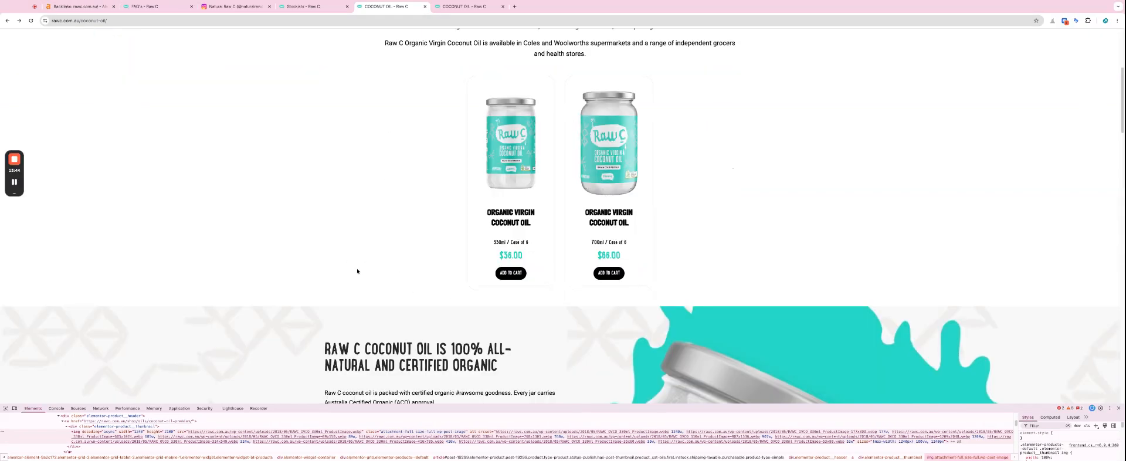
{"action": "left_click", "coordinate": [497, 147]}
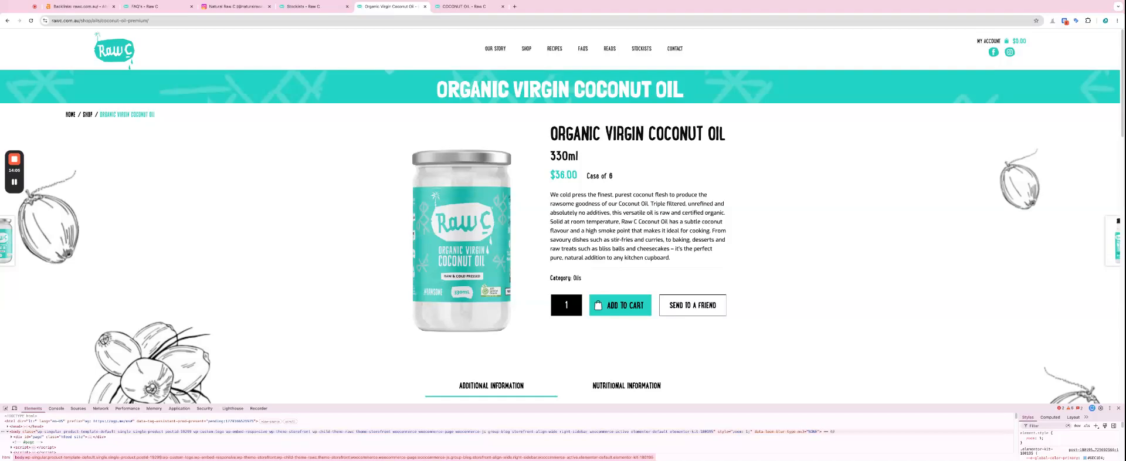
- Bring up the Coconut Water category page and review its introduction and the titles of the listed products
{"action": "mouse_move", "coordinate": [509, 50]}
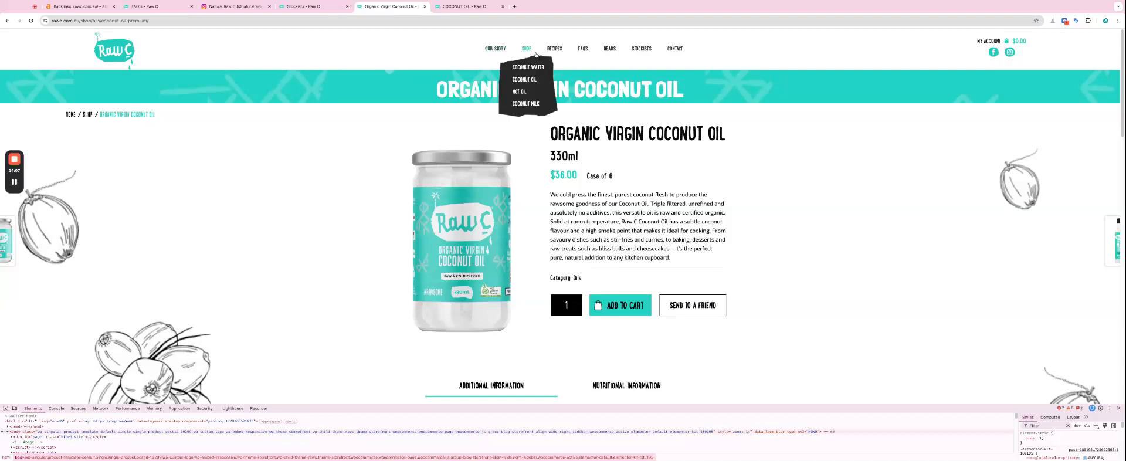
{"action": "left_click", "coordinate": [541, 70]}
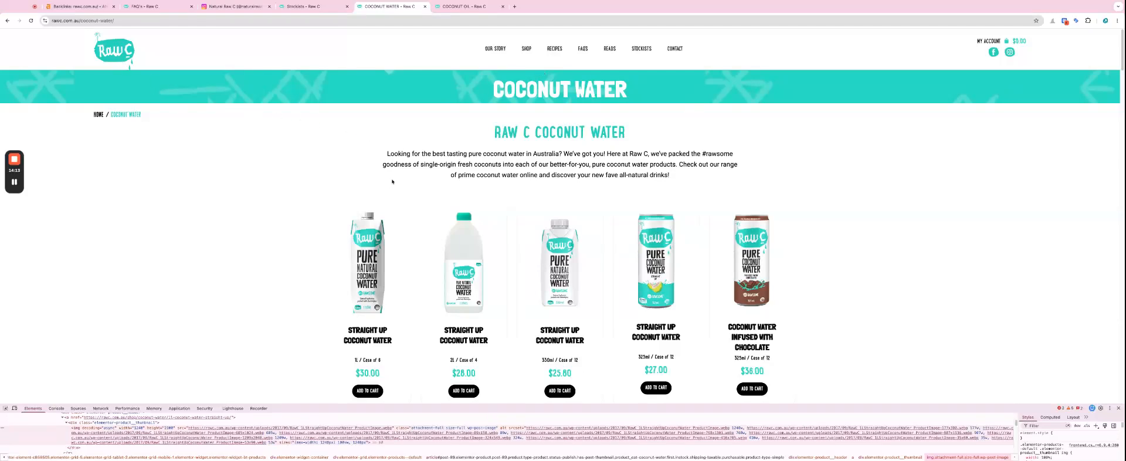
{"action": "scroll", "coordinate": [497, 206], "scroll_direction": "down", "scroll_amount": 2}
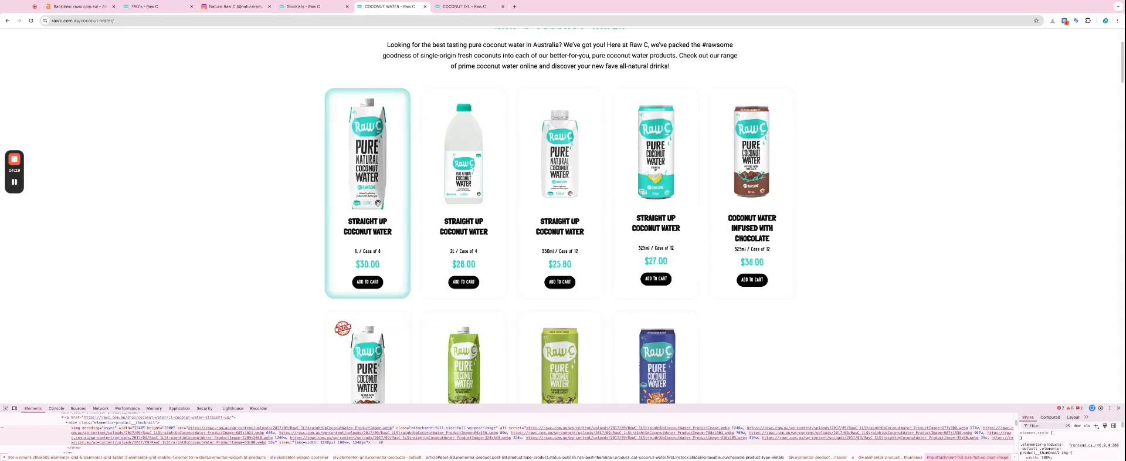
{"action": "scroll", "coordinate": [367, 194], "scroll_direction": "down", "scroll_amount": 5}
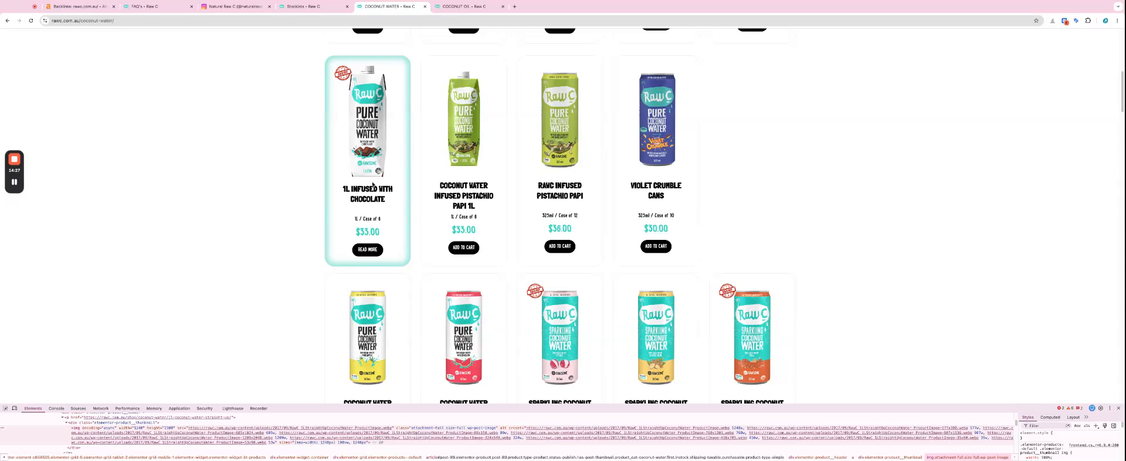
{"action": "scroll", "coordinate": [373, 185], "scroll_direction": "up", "scroll_amount": 7}
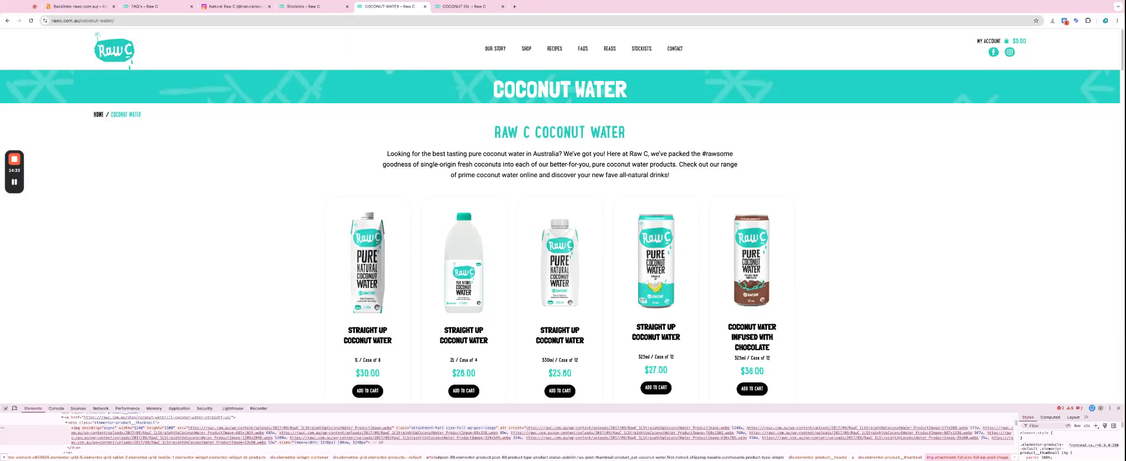
- Open the "Morning to Night: A day in the life with Raw C" article from Reads, highlight its breadcrumb and review its content
{"action": "left_click", "coordinate": [609, 48]}
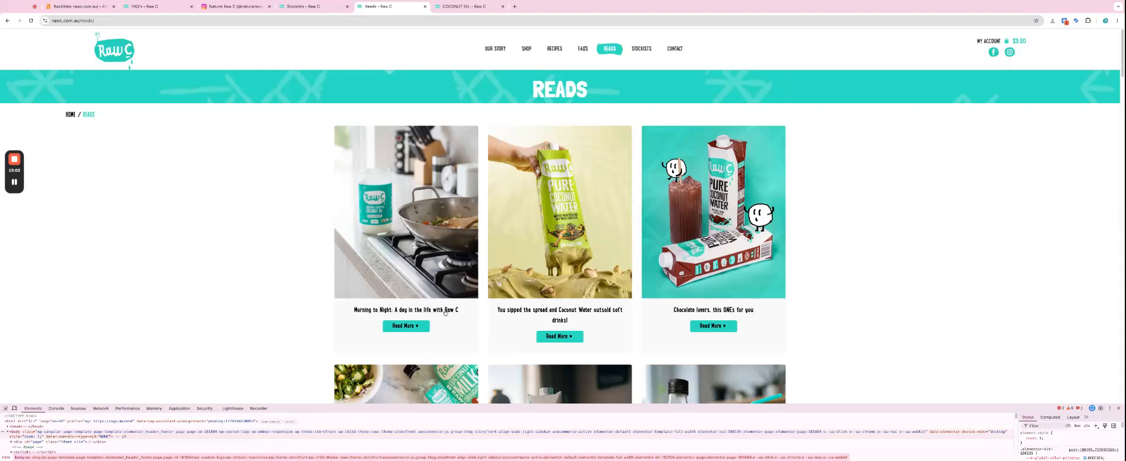
{"action": "left_click", "coordinate": [440, 267]}
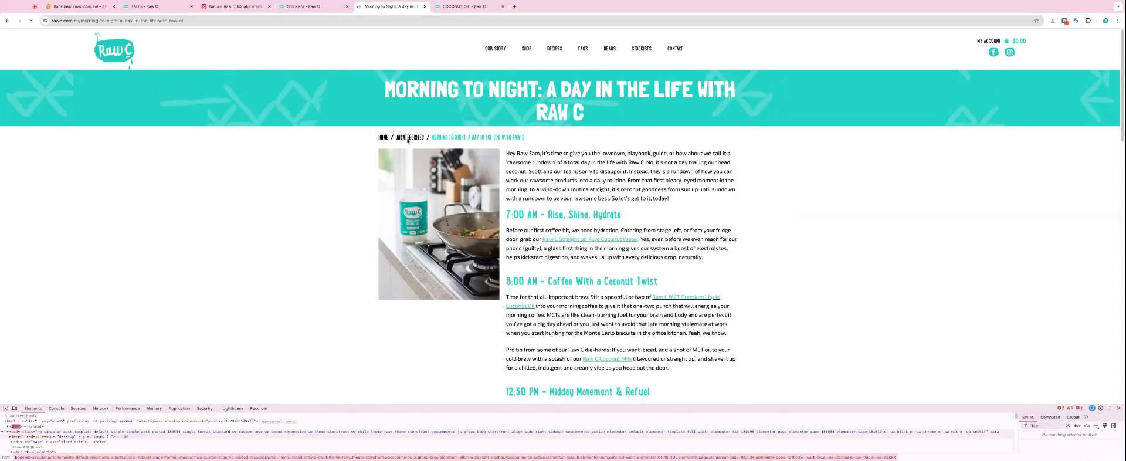
{"action": "left_click_drag", "start_coordinate": [360, 136], "coordinate": [526, 138]}
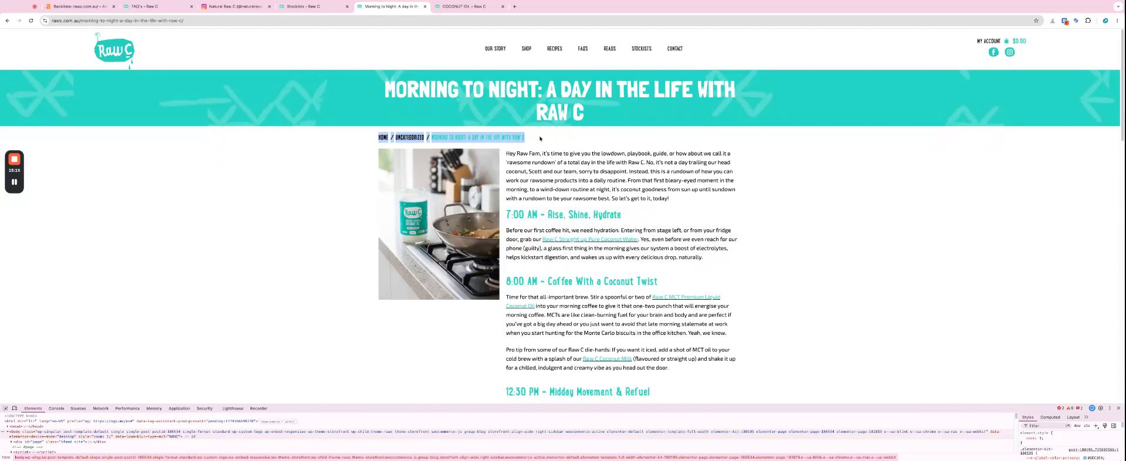
{"action": "scroll", "coordinate": [540, 138], "scroll_direction": "down", "scroll_amount": 10}
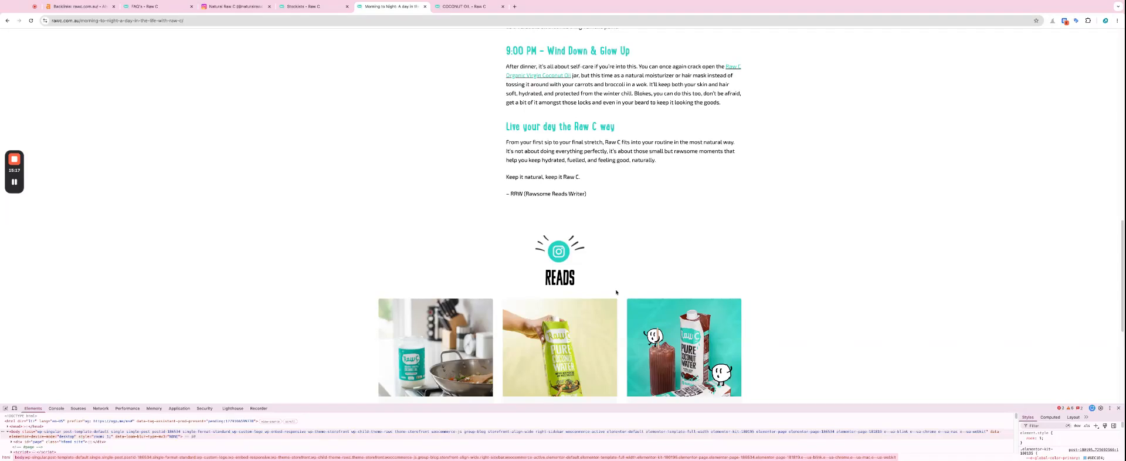
{"action": "scroll", "coordinate": [616, 292], "scroll_direction": "up", "scroll_amount": 5}
{"action": "scroll", "coordinate": [616, 292], "scroll_direction": "up", "scroll_amount": 4}
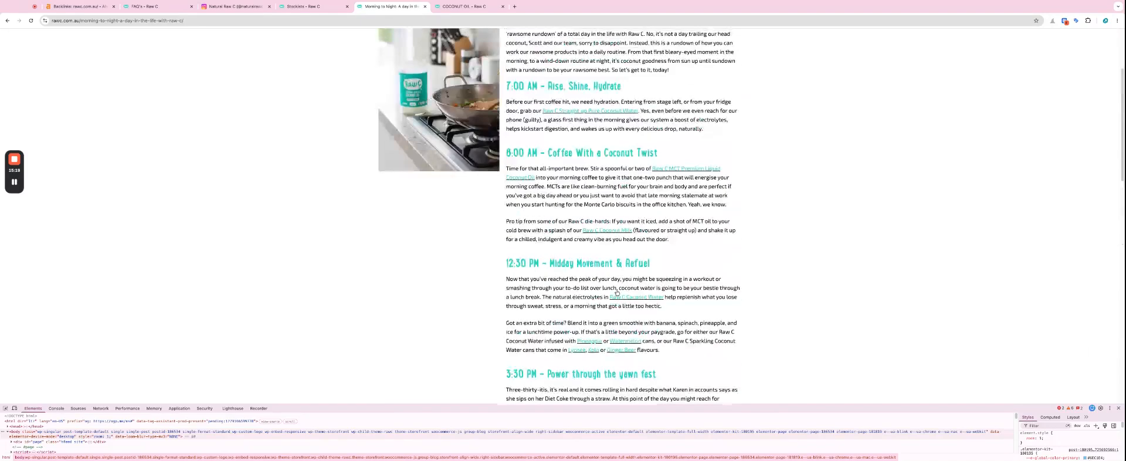
{"action": "scroll", "coordinate": [616, 292], "scroll_direction": "up", "scroll_amount": 3}
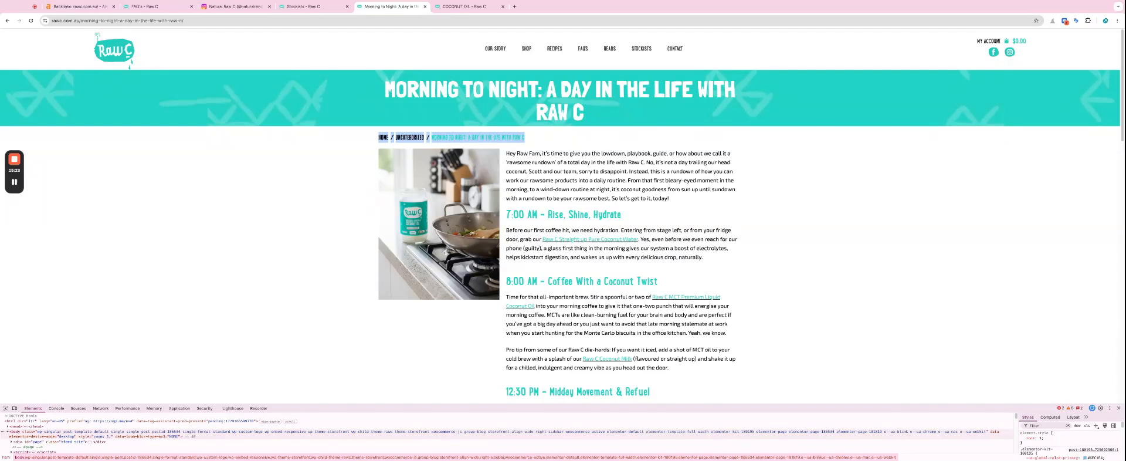
- Return to the Reads page and review the titles and images of the listed articles
{"action": "left_click", "coordinate": [7, 20]}
{"action": "scroll", "coordinate": [157, 100], "scroll_direction": "down", "scroll_amount": 10}
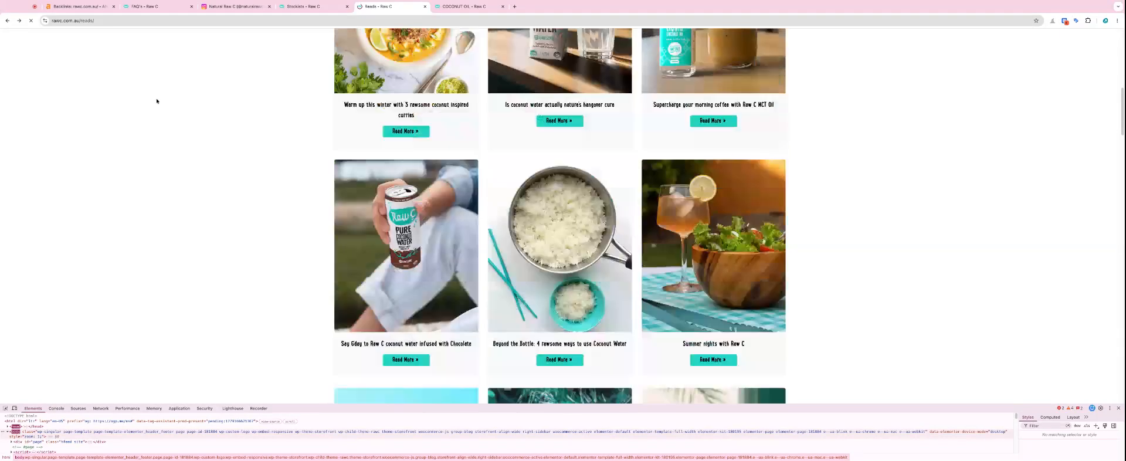
{"action": "scroll", "coordinate": [220, 129], "scroll_direction": "down", "scroll_amount": 3}
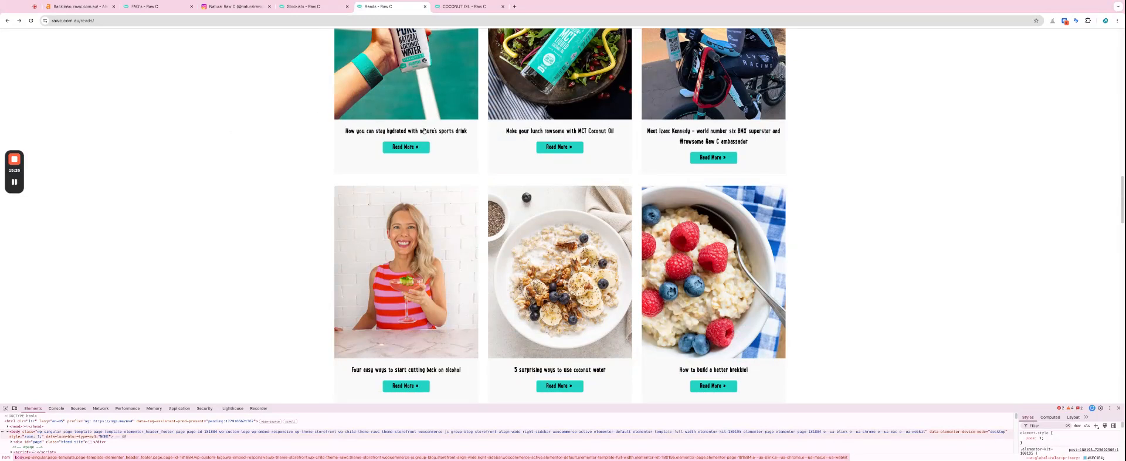
{"action": "scroll", "coordinate": [424, 131], "scroll_direction": "up", "scroll_amount": 7}
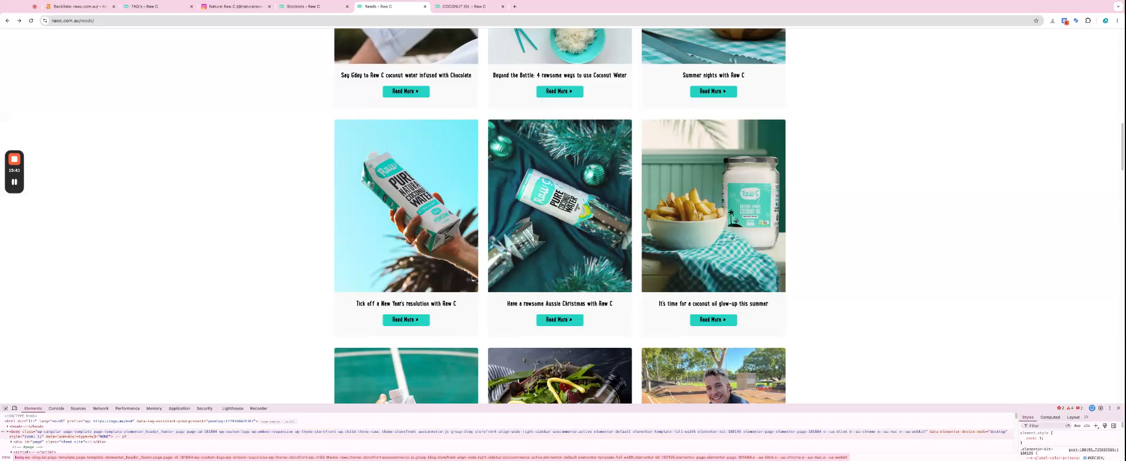
{"action": "scroll", "coordinate": [415, 113], "scroll_direction": "up", "scroll_amount": 10}
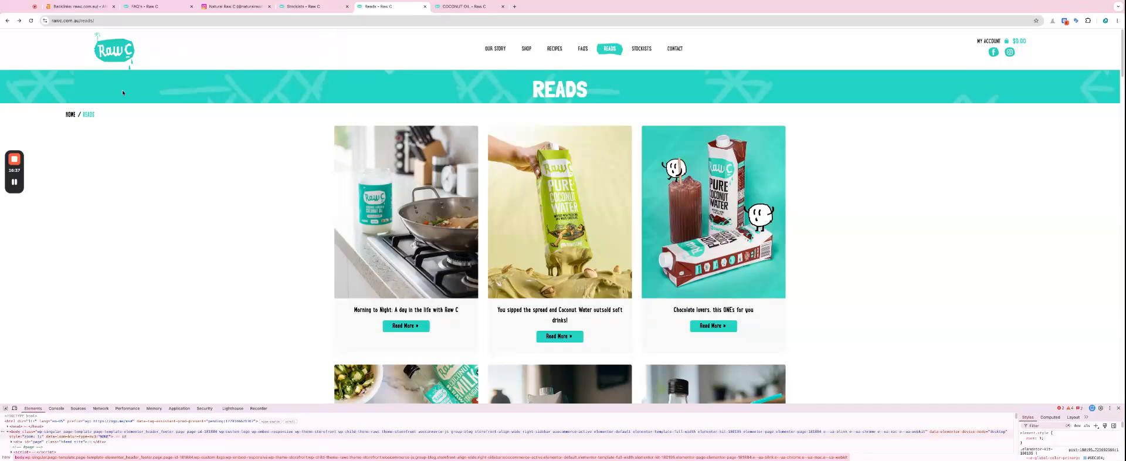
{"action": "mouse_move", "coordinate": [14, 162]}
{"action": "mouse_move", "coordinate": [14, 160]}
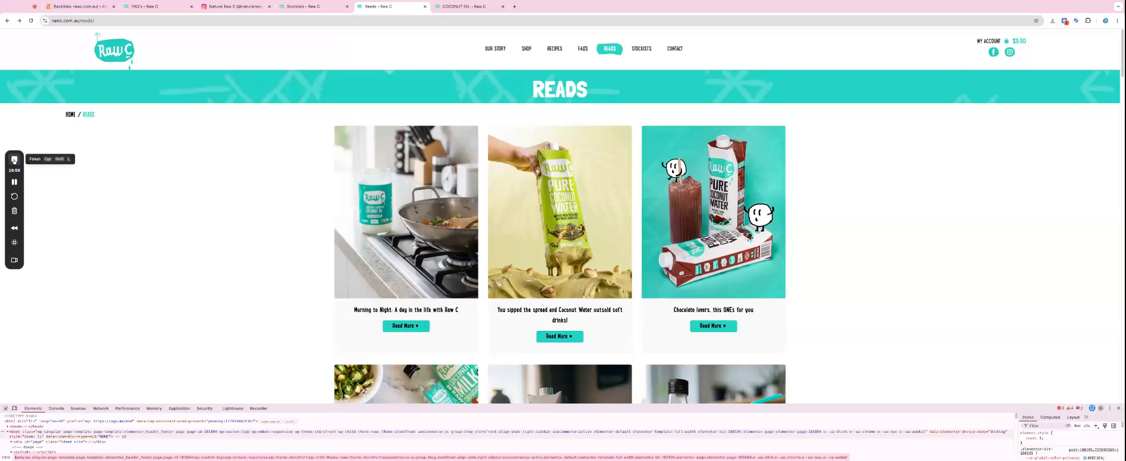